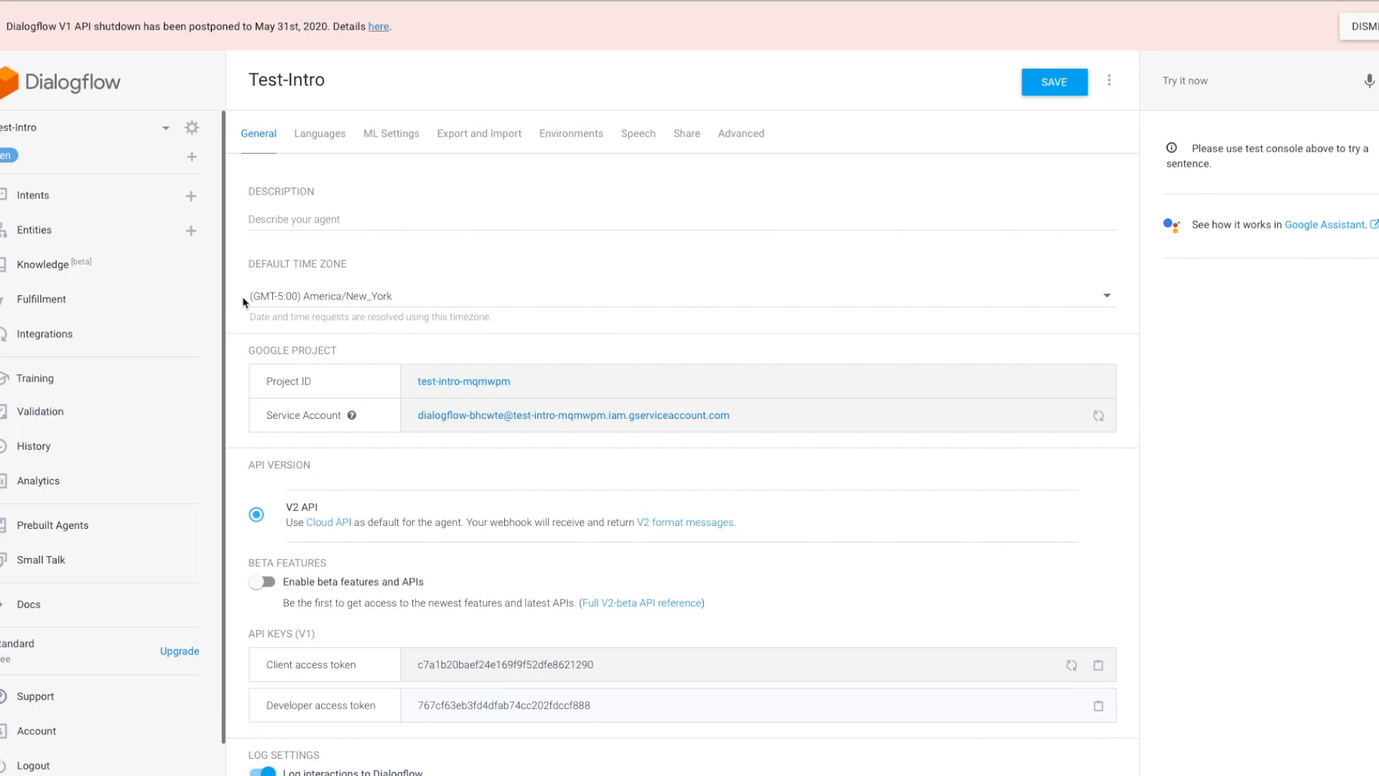
View the default time zone choices for the Test-Intro agent and keep the current selection.
click(1106, 296)
click(1176, 311)
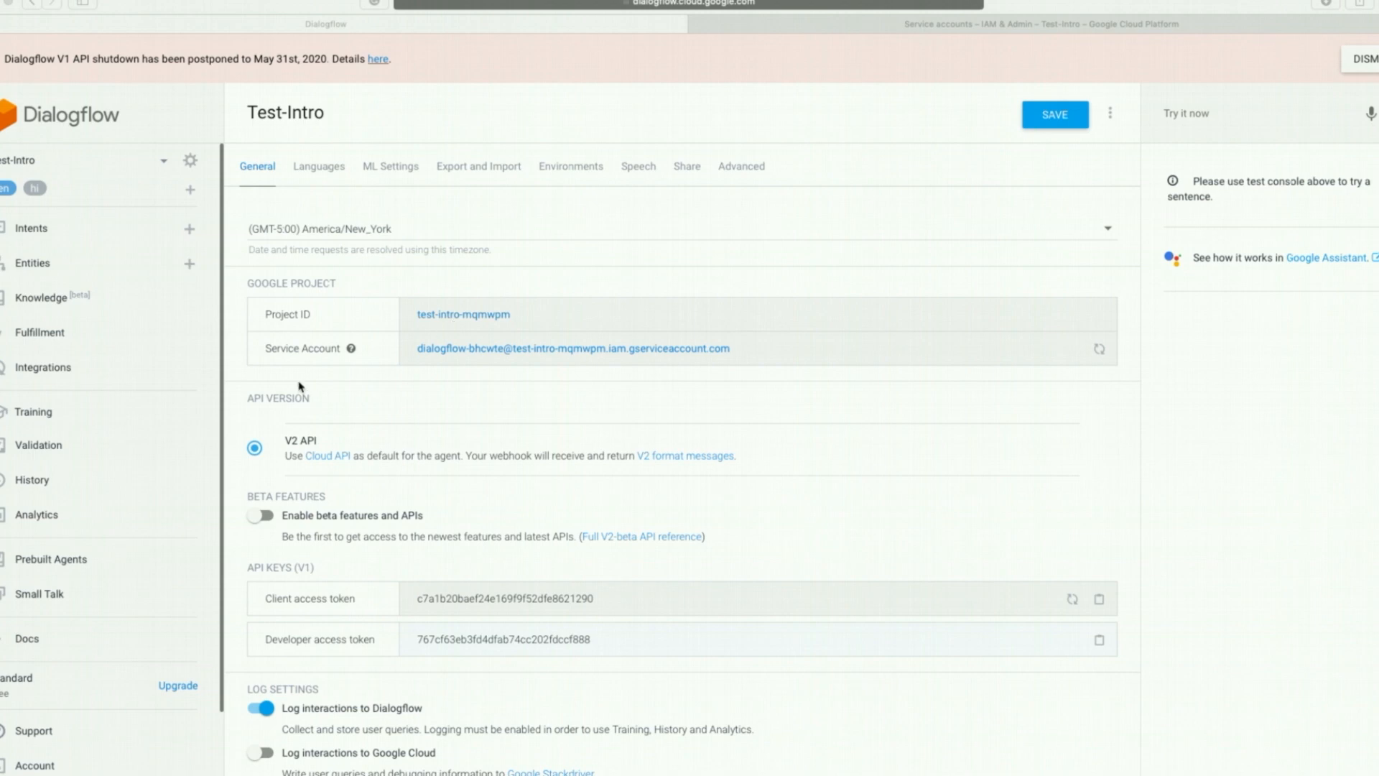
Open the agent's service account in Google Cloud Platform, signing in with the account's email and password.
click(528, 352)
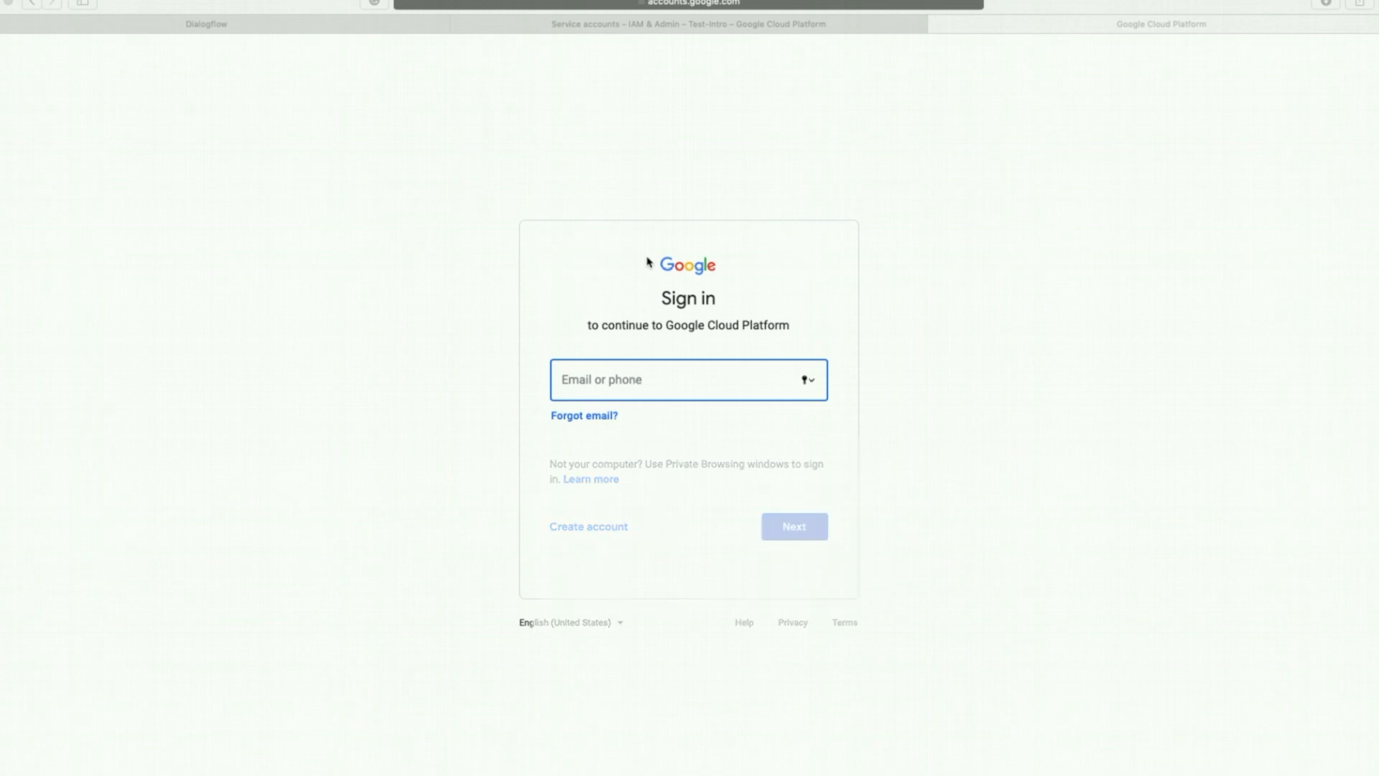
click(606, 381)
key(Return)
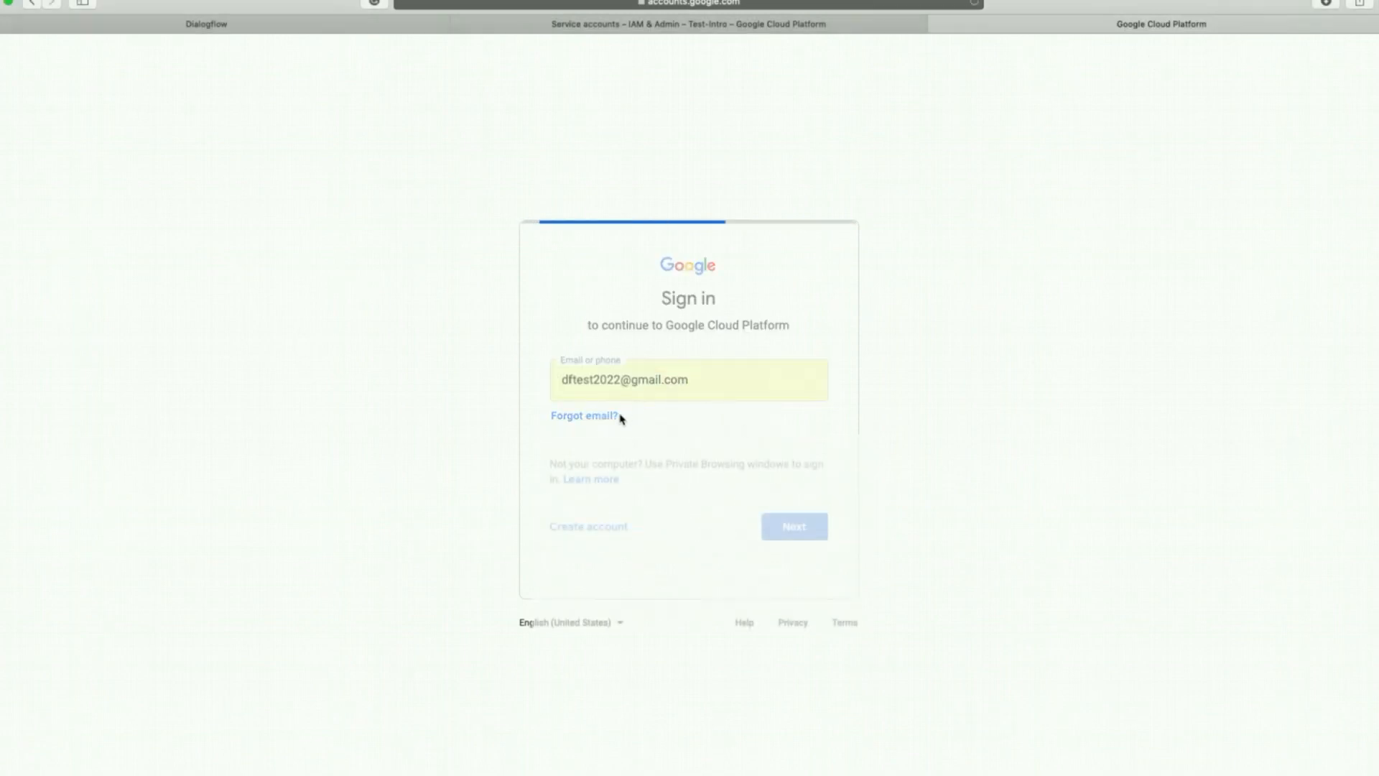
click(584, 403)
click(588, 429)
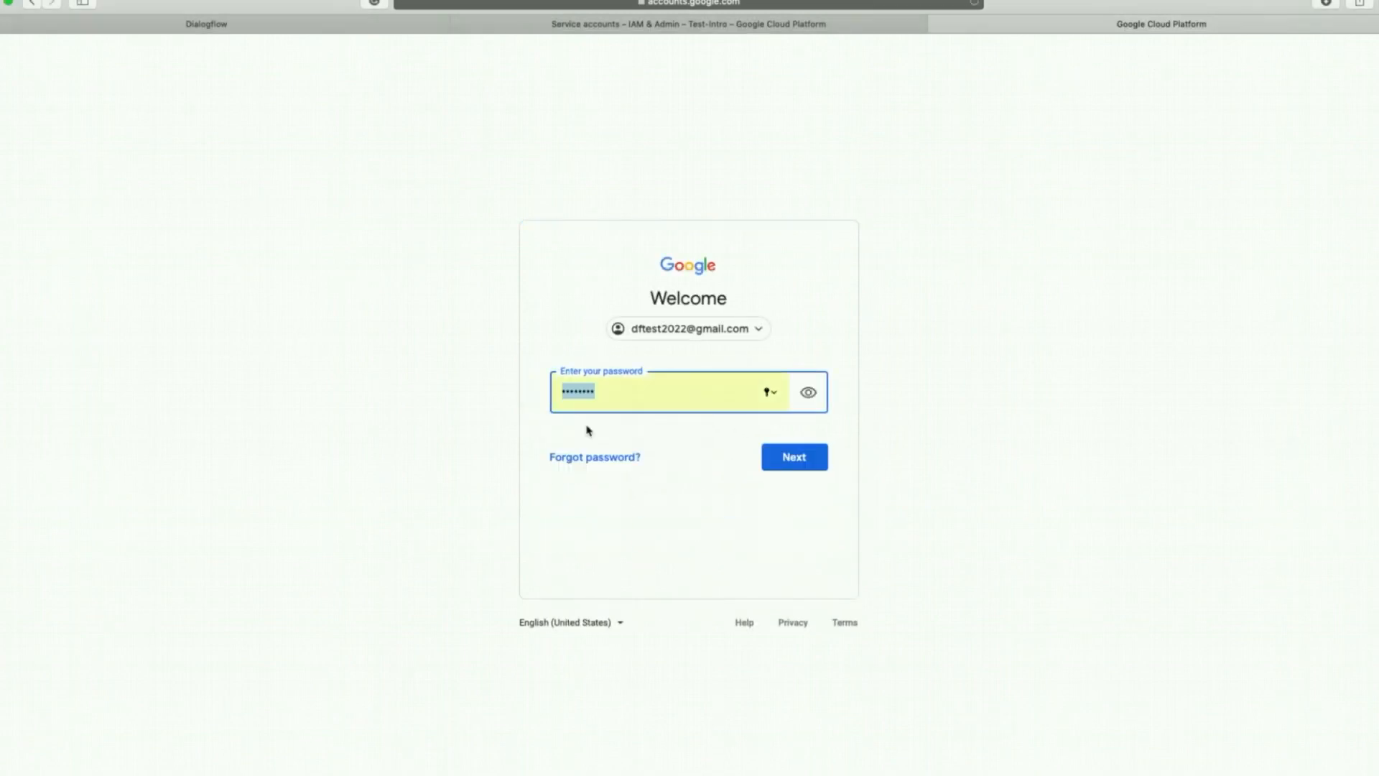
click(772, 458)
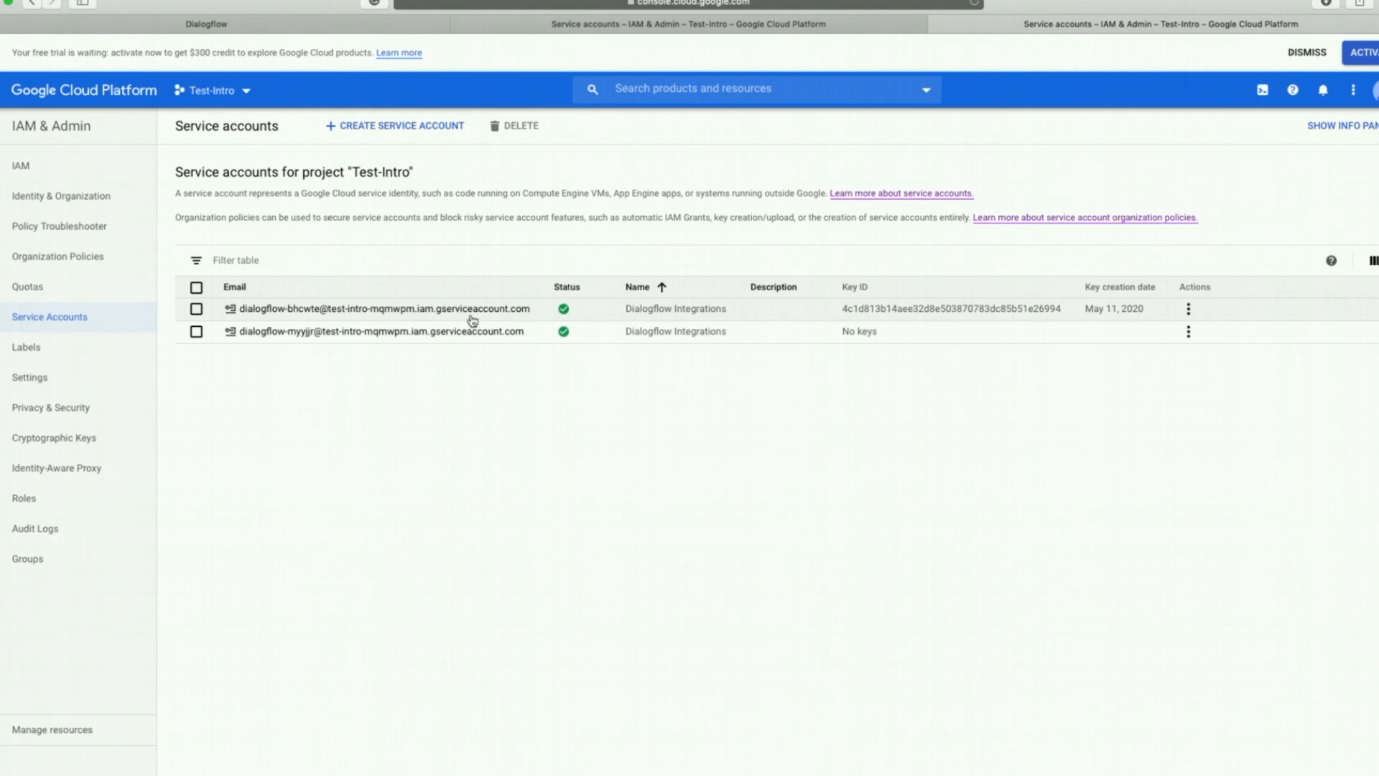
Check the recent projects in the Google Cloud project picker, cancel it, and return to the Dialogflow agent settings.
click(248, 93)
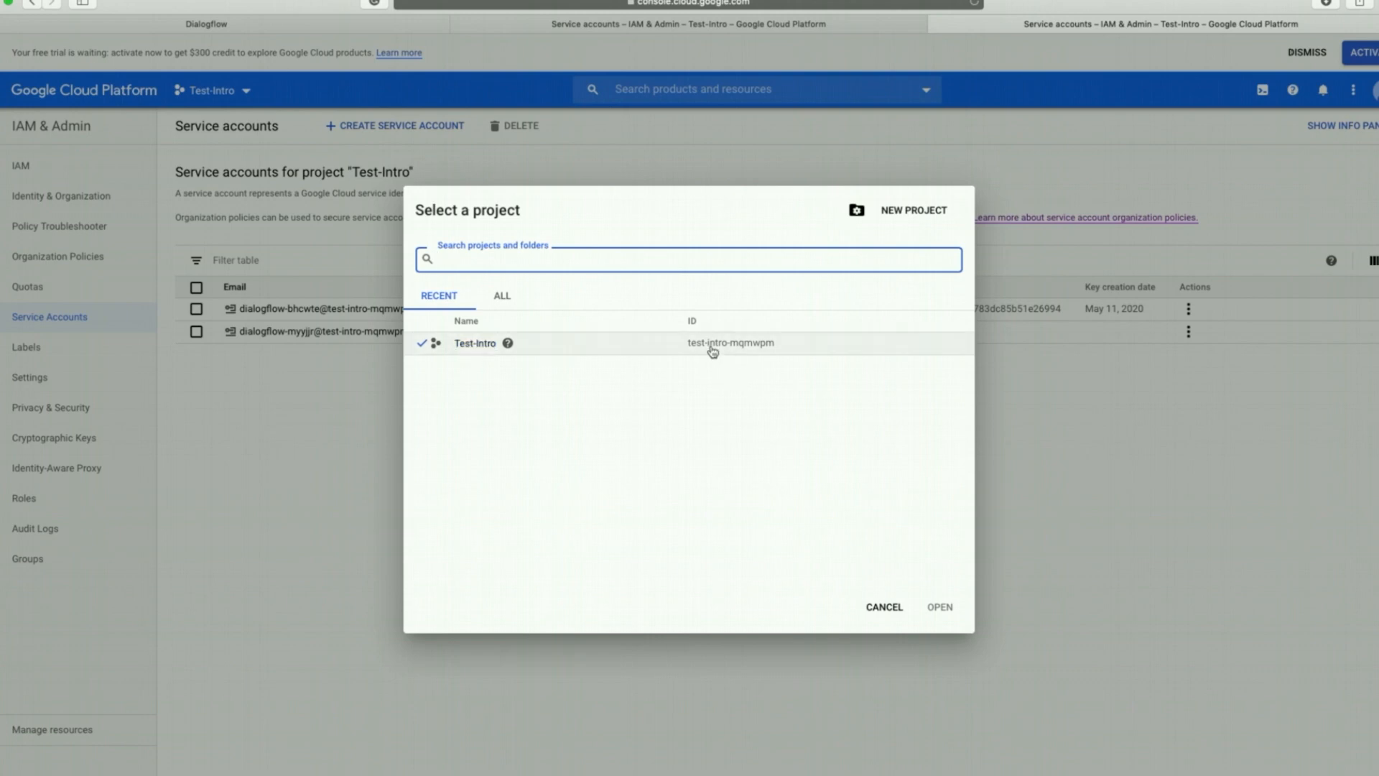
click(872, 619)
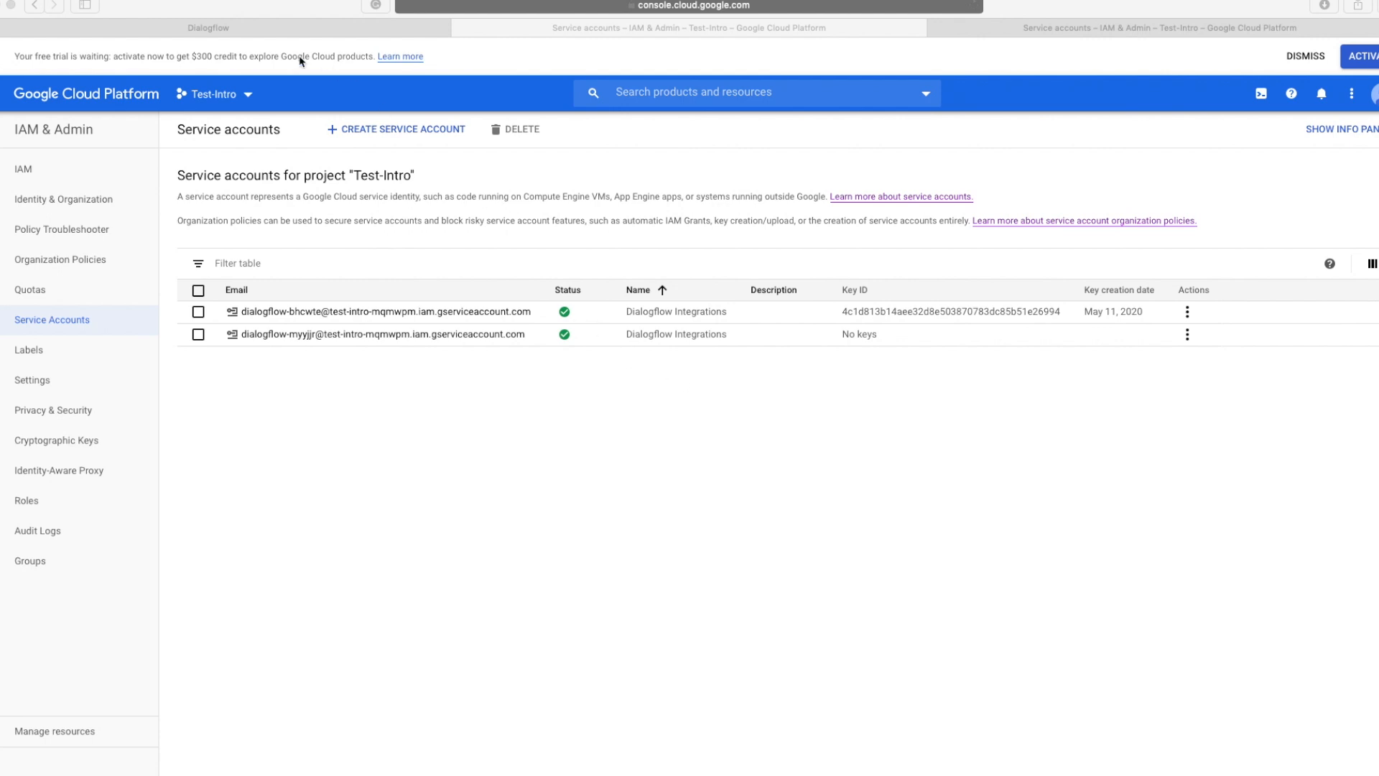
click(296, 29)
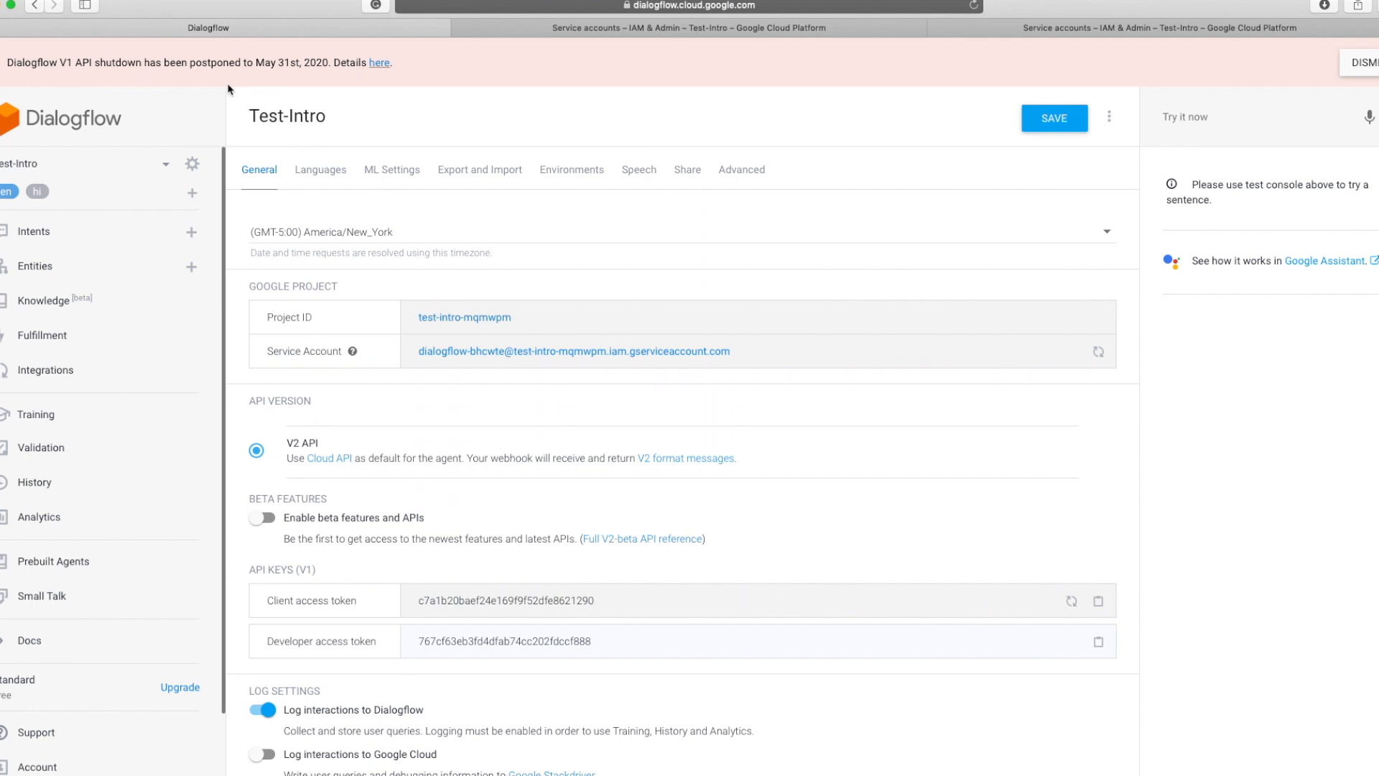
Inspect the deletion confirmation for the Test-Intro agent and cancel it without deleting the agent.
scroll(423, 440, down, 3)
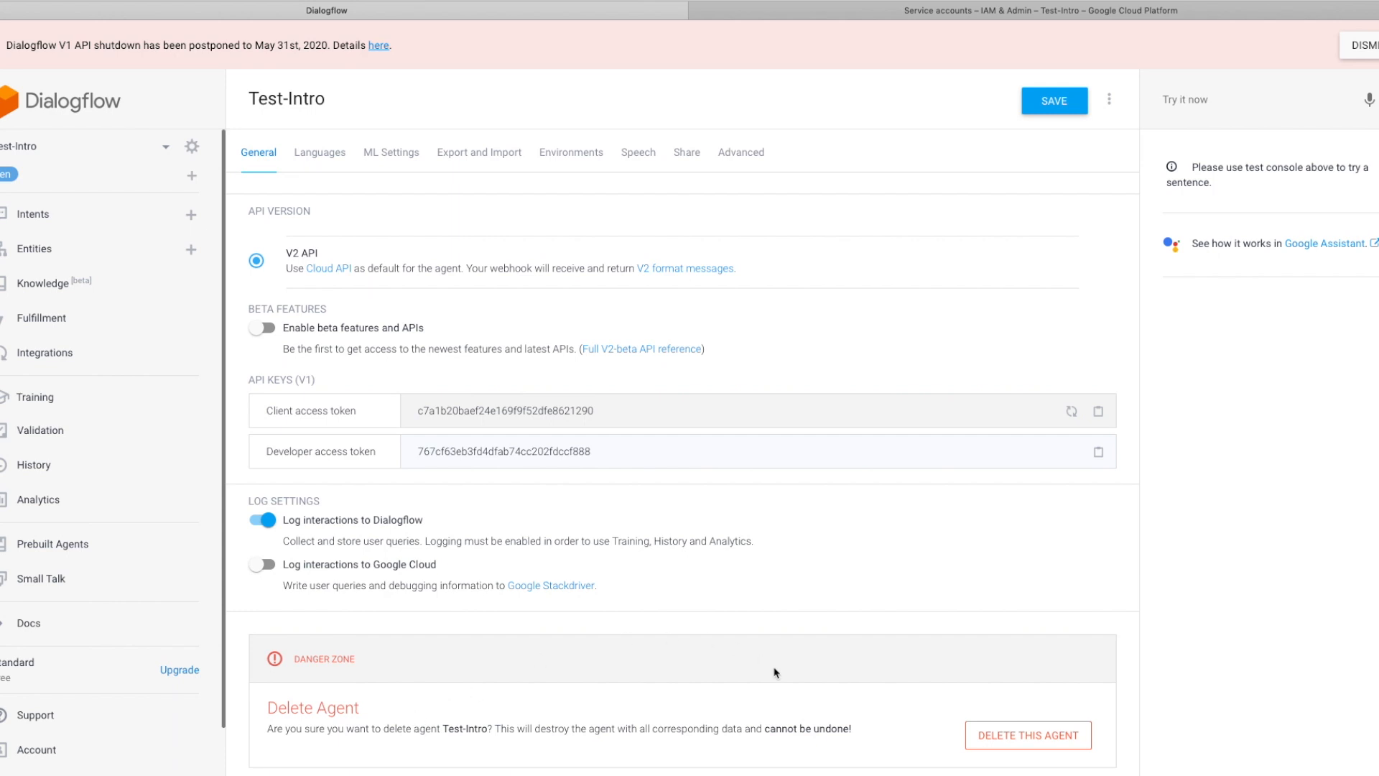
click(1004, 750)
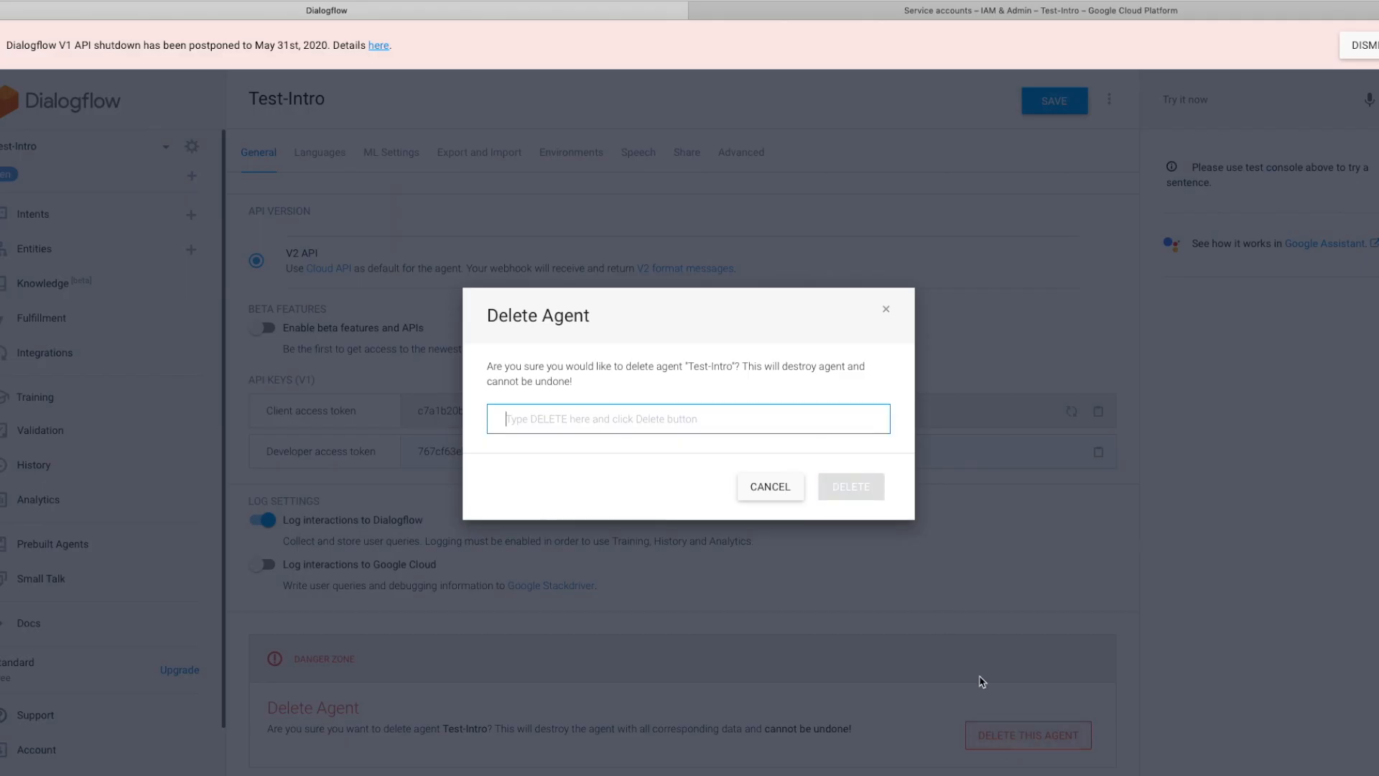
click(769, 487)
scroll(409, 505, up, 3)
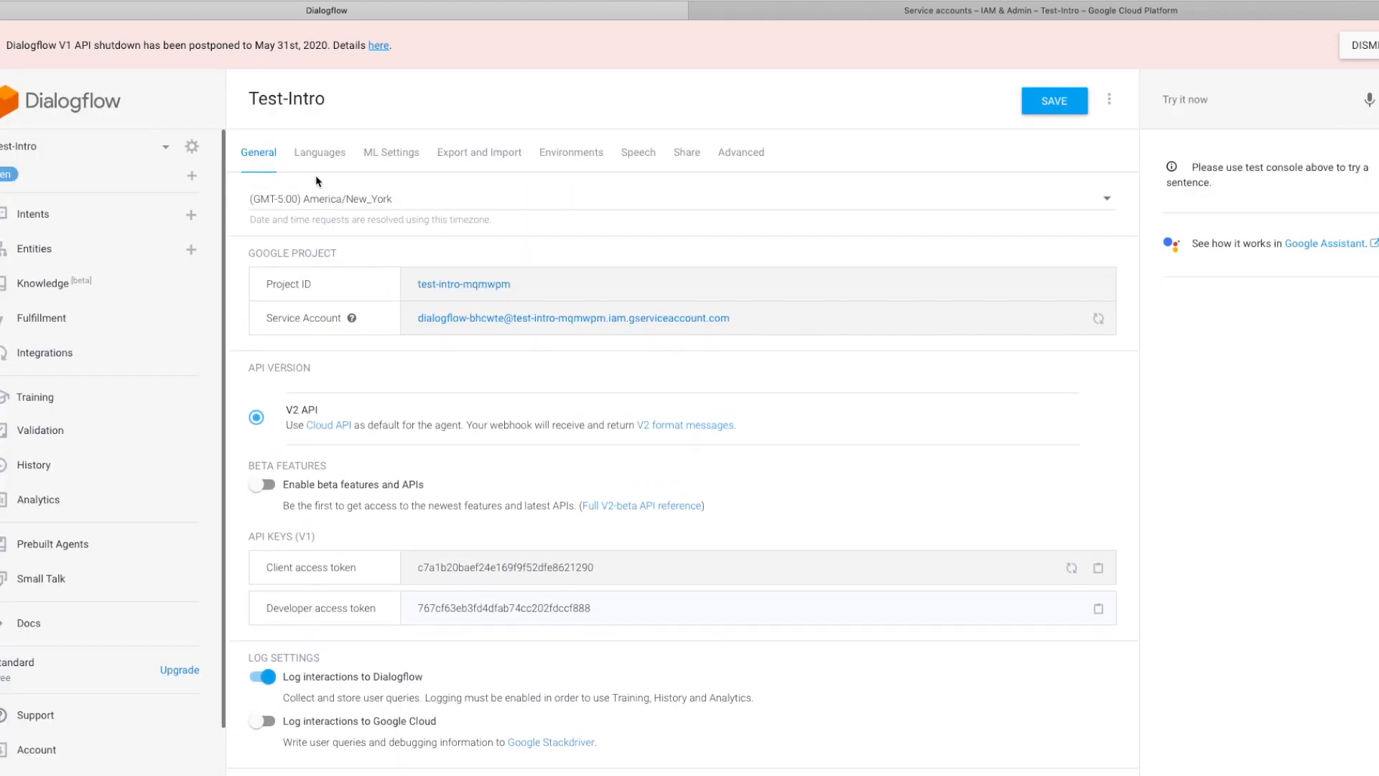
Add Hindi (hi) as an additional language for the Test-Intro agent and save the settings.
click(323, 158)
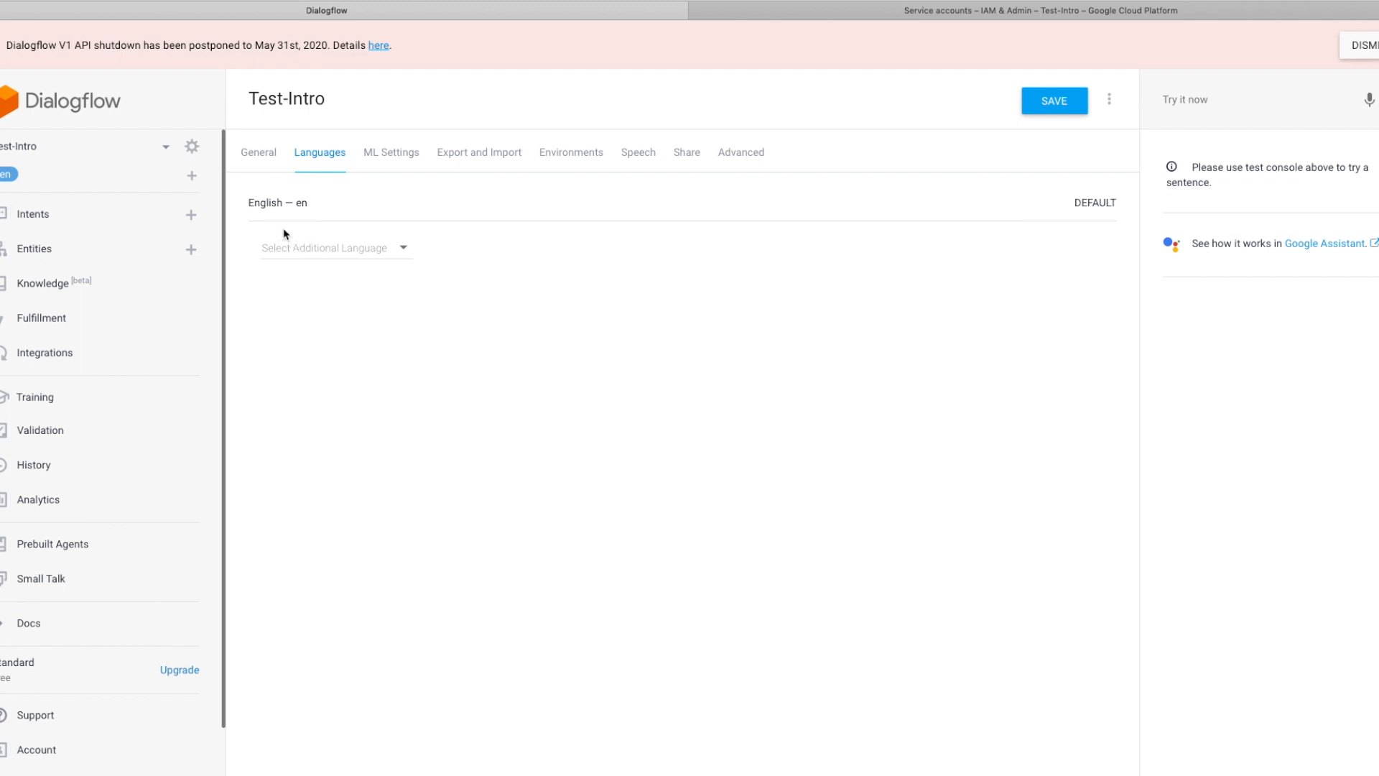
click(400, 249)
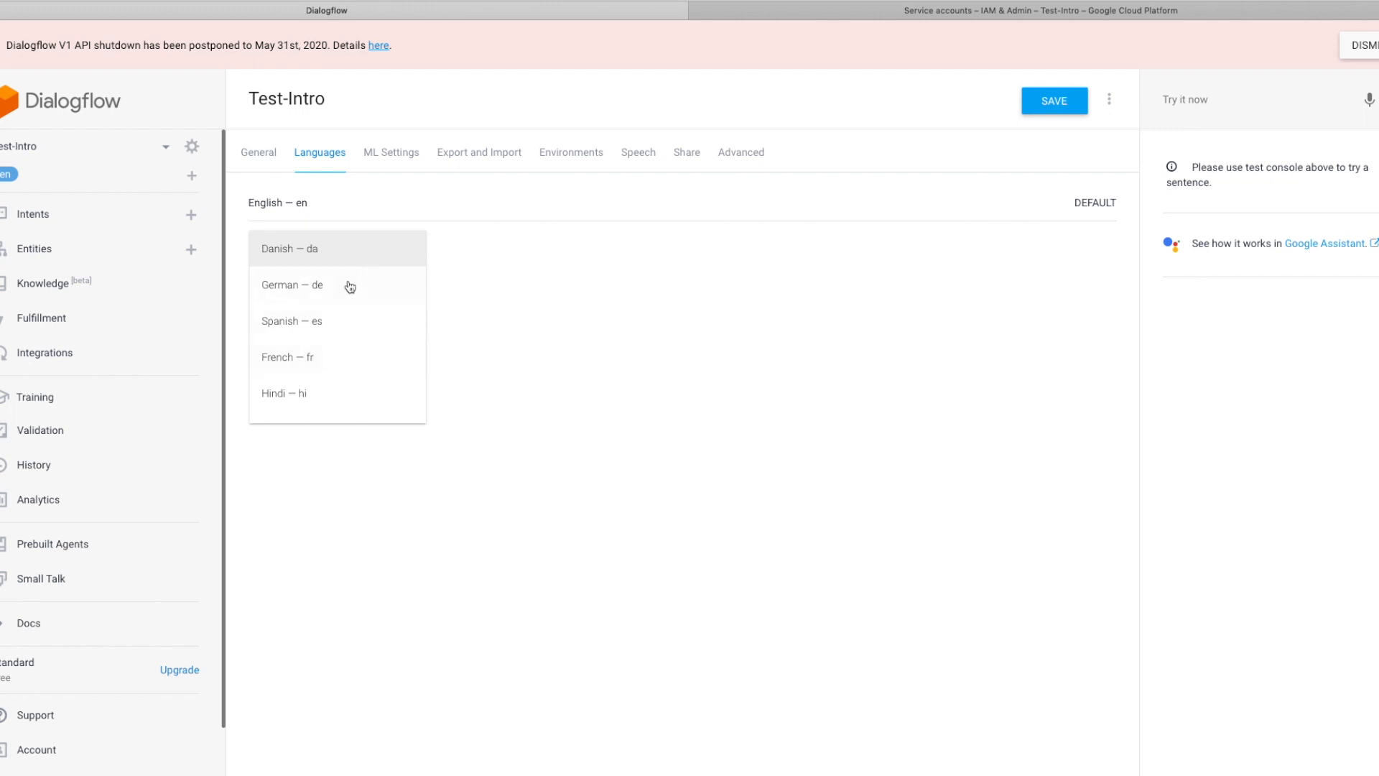
scroll(354, 354, down, 5)
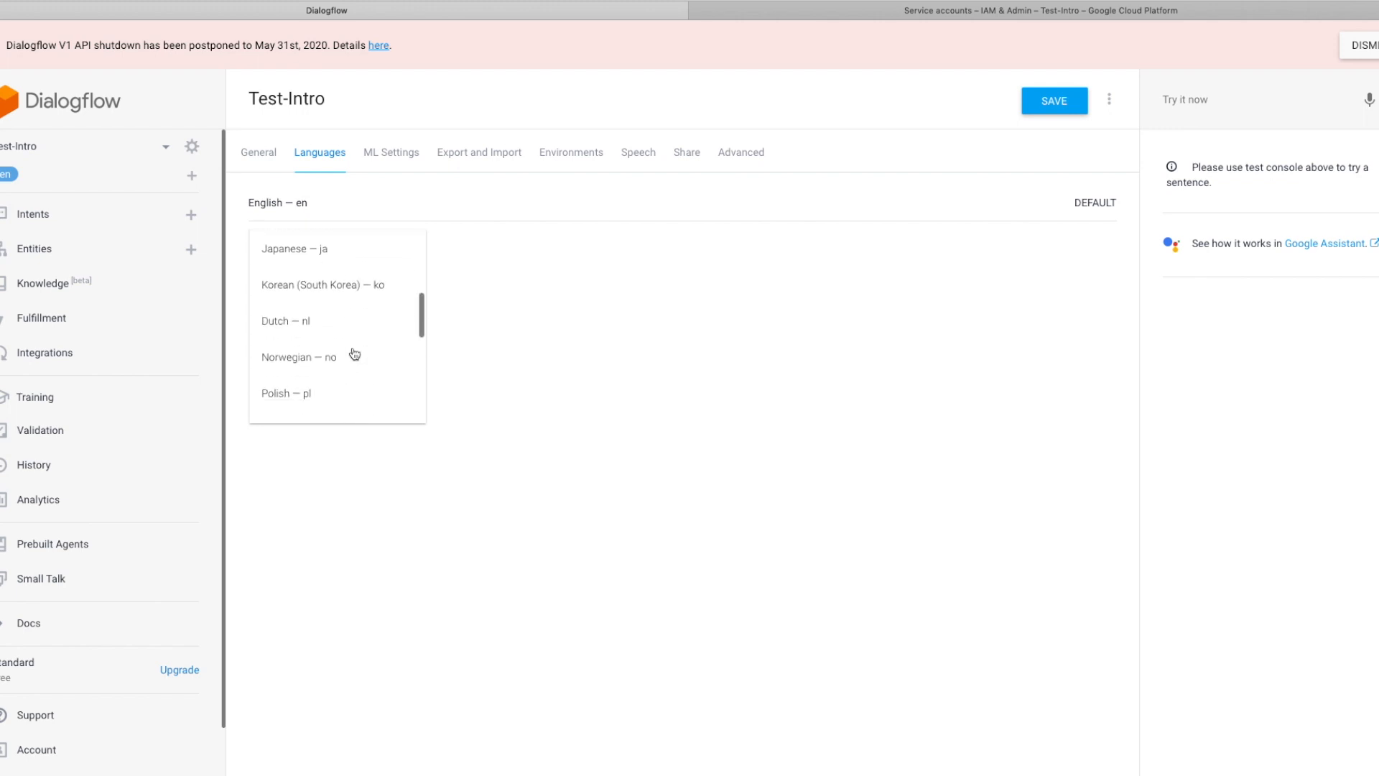
click(503, 331)
click(363, 249)
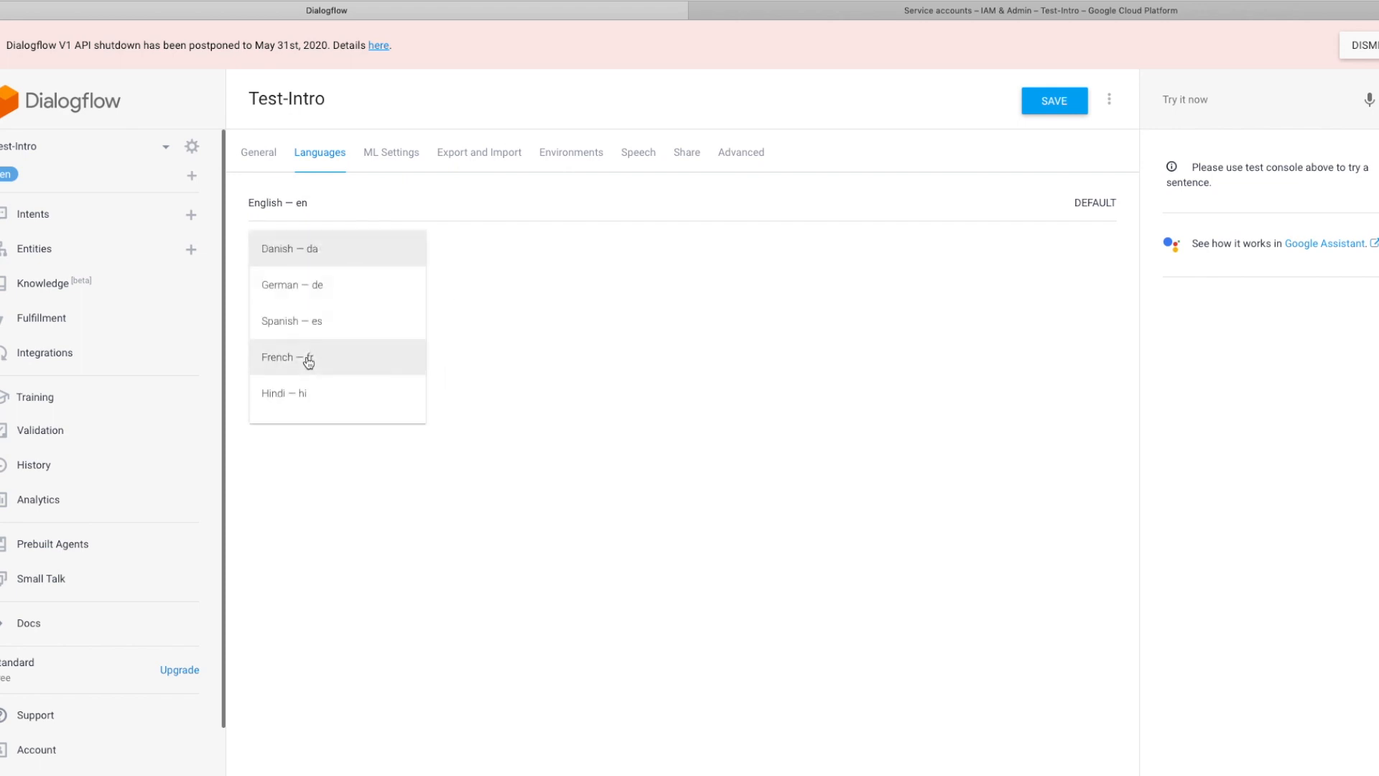
scroll(308, 362, down, 2)
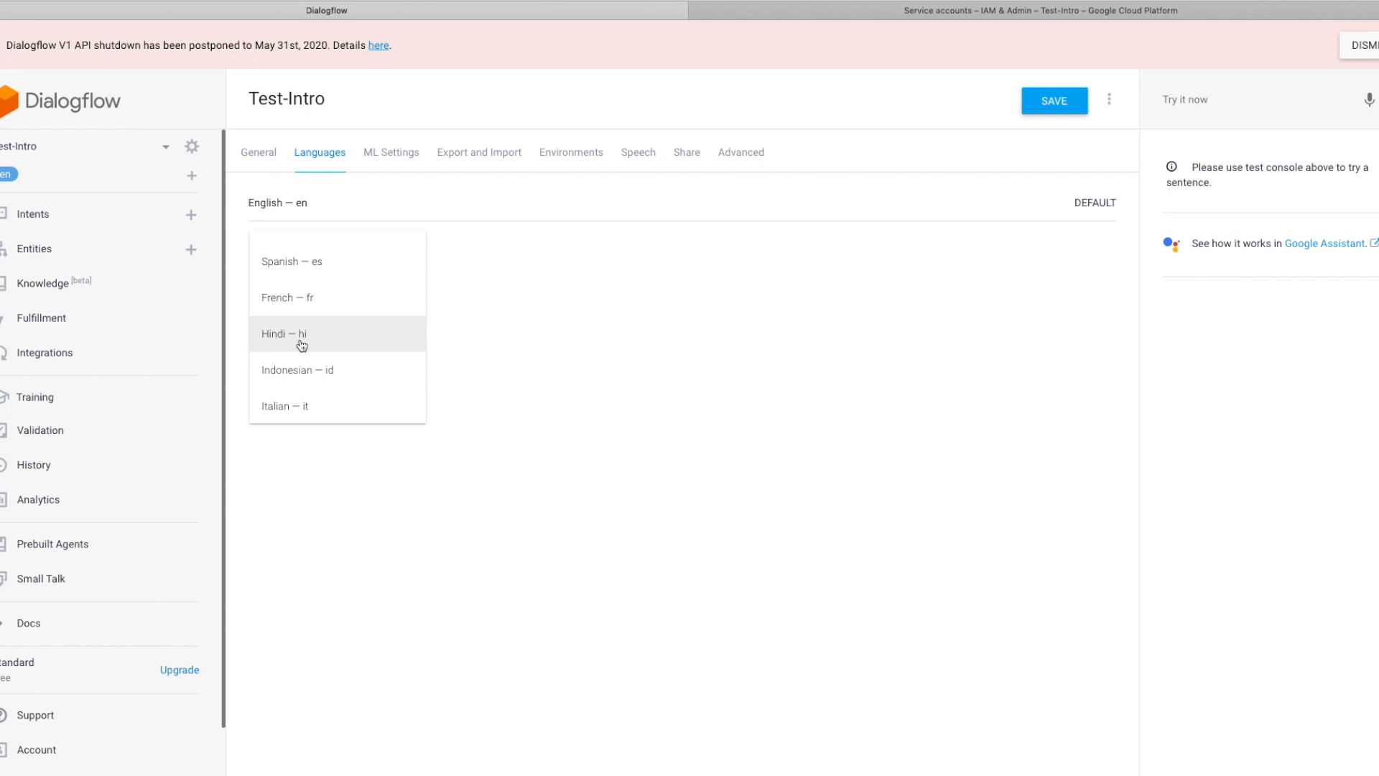
click(301, 345)
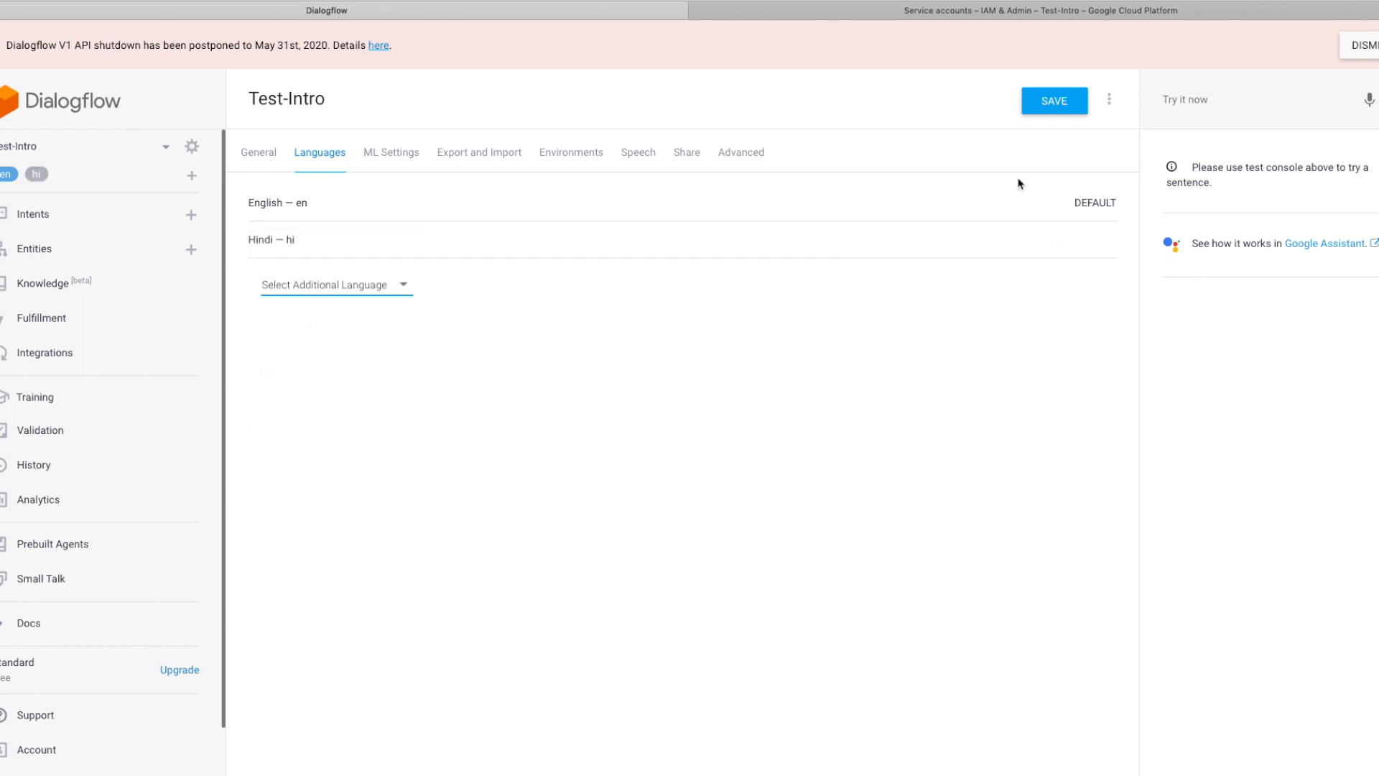
click(1043, 115)
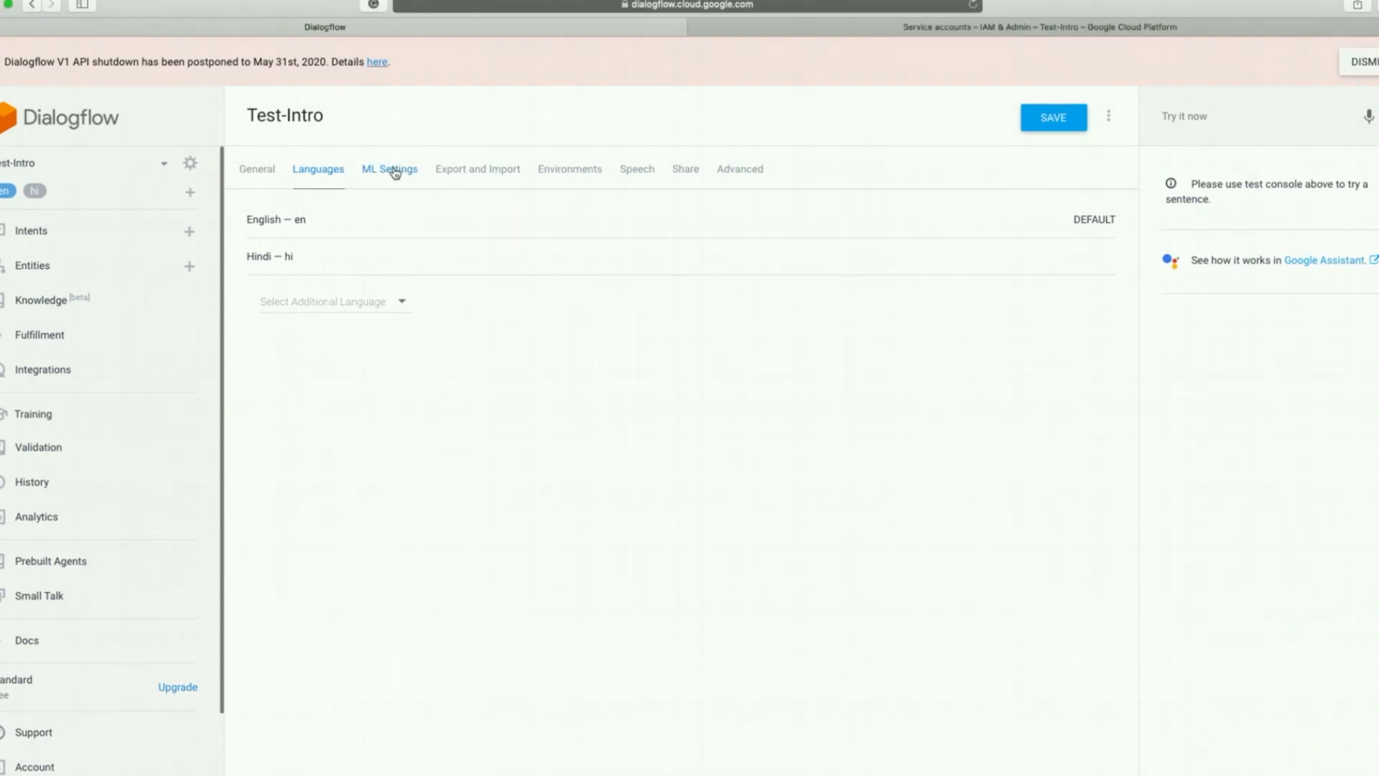
Review the agent's ML settings and its export, restore and import options.
click(394, 174)
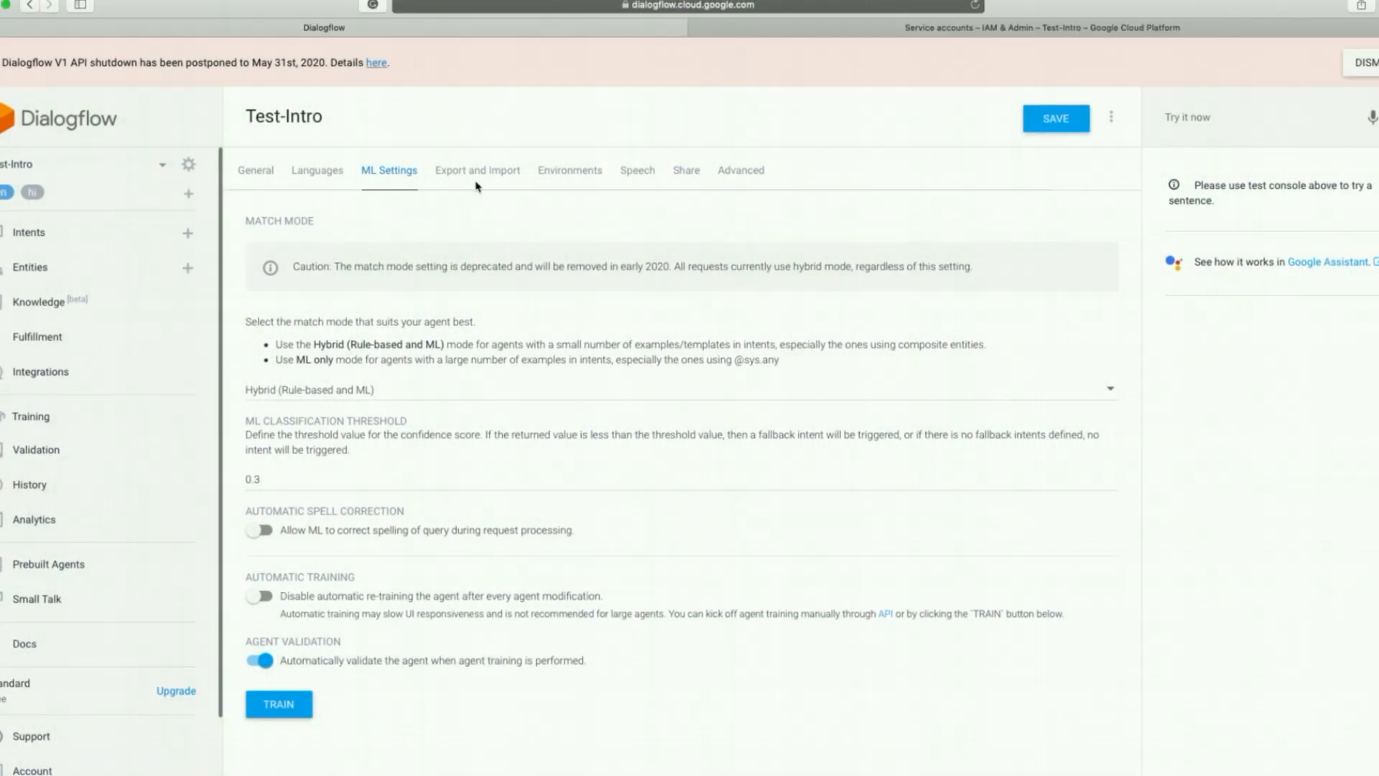
click(474, 176)
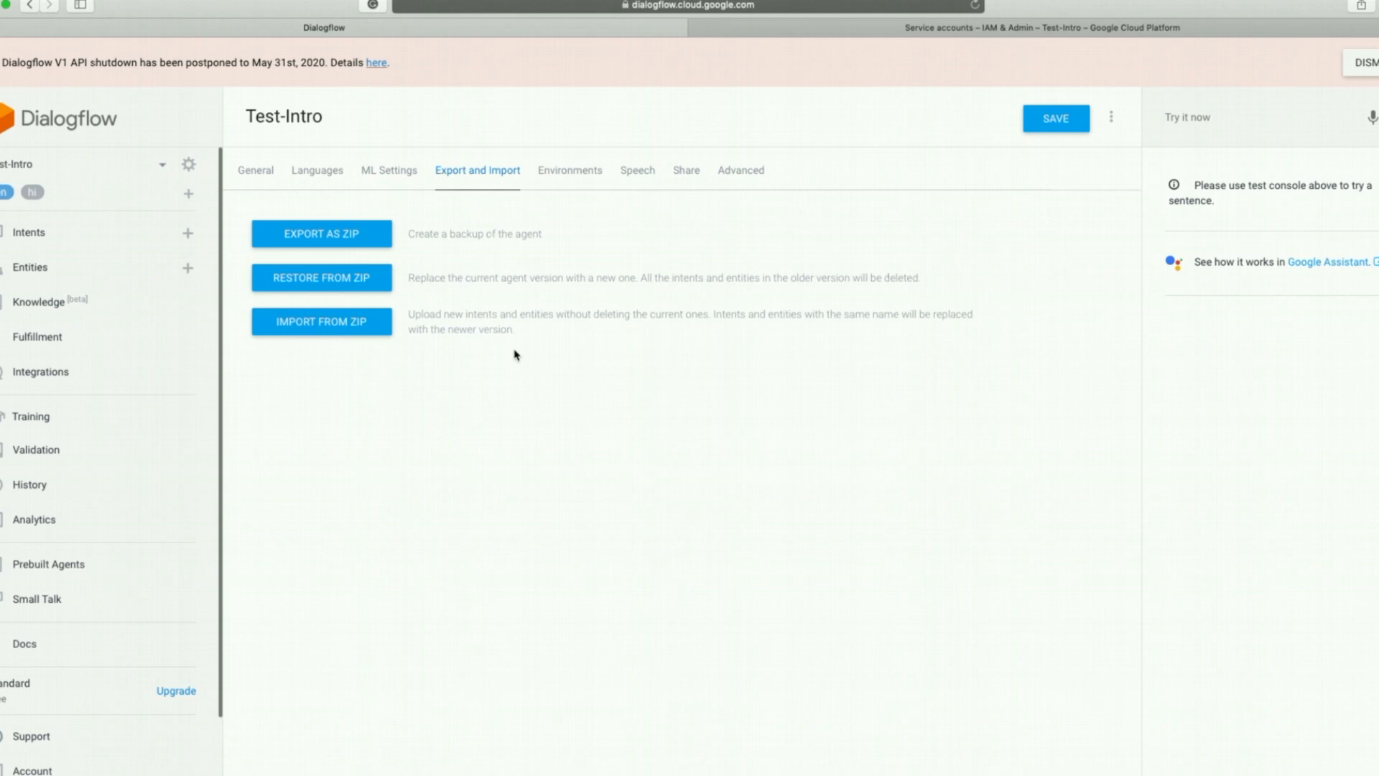
Create a new agent version with the description "v3" and proceed to its publish settings.
click(576, 178)
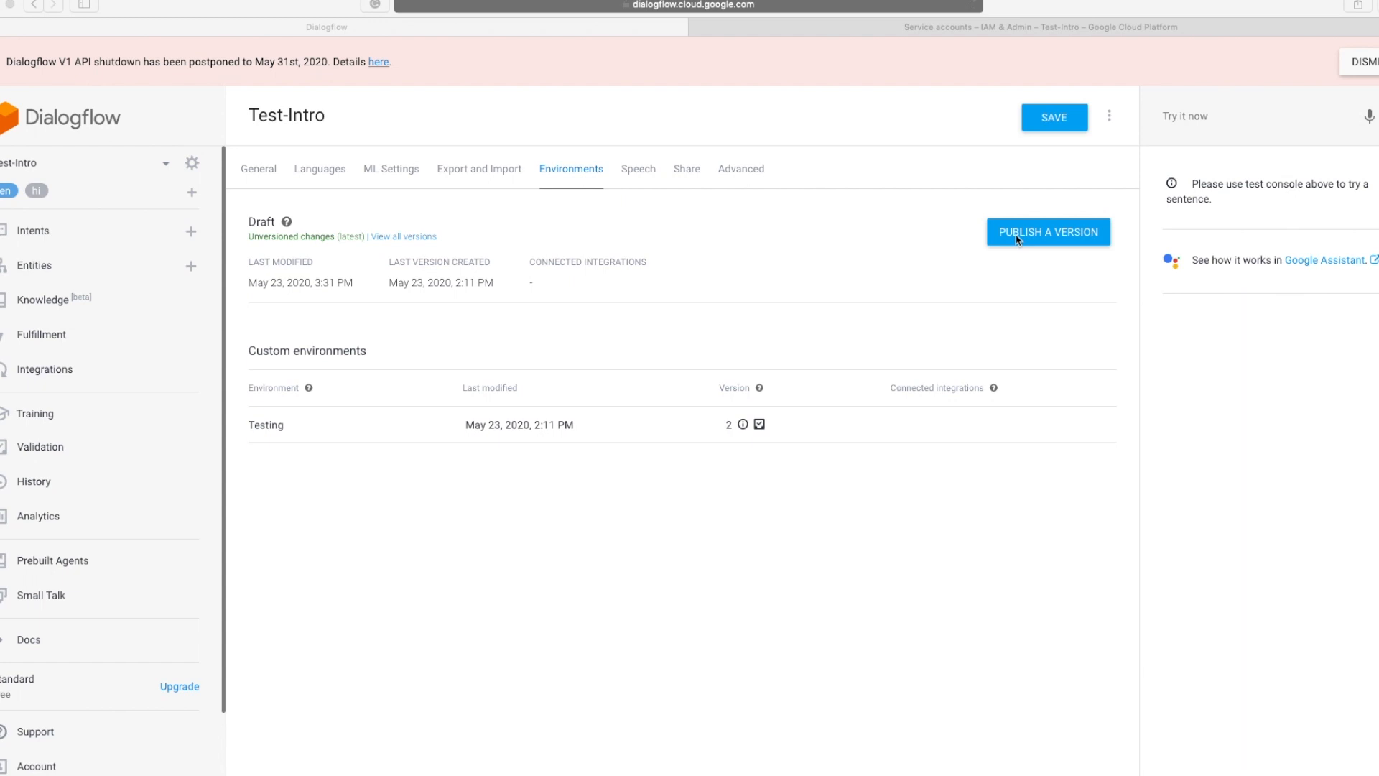
click(1062, 235)
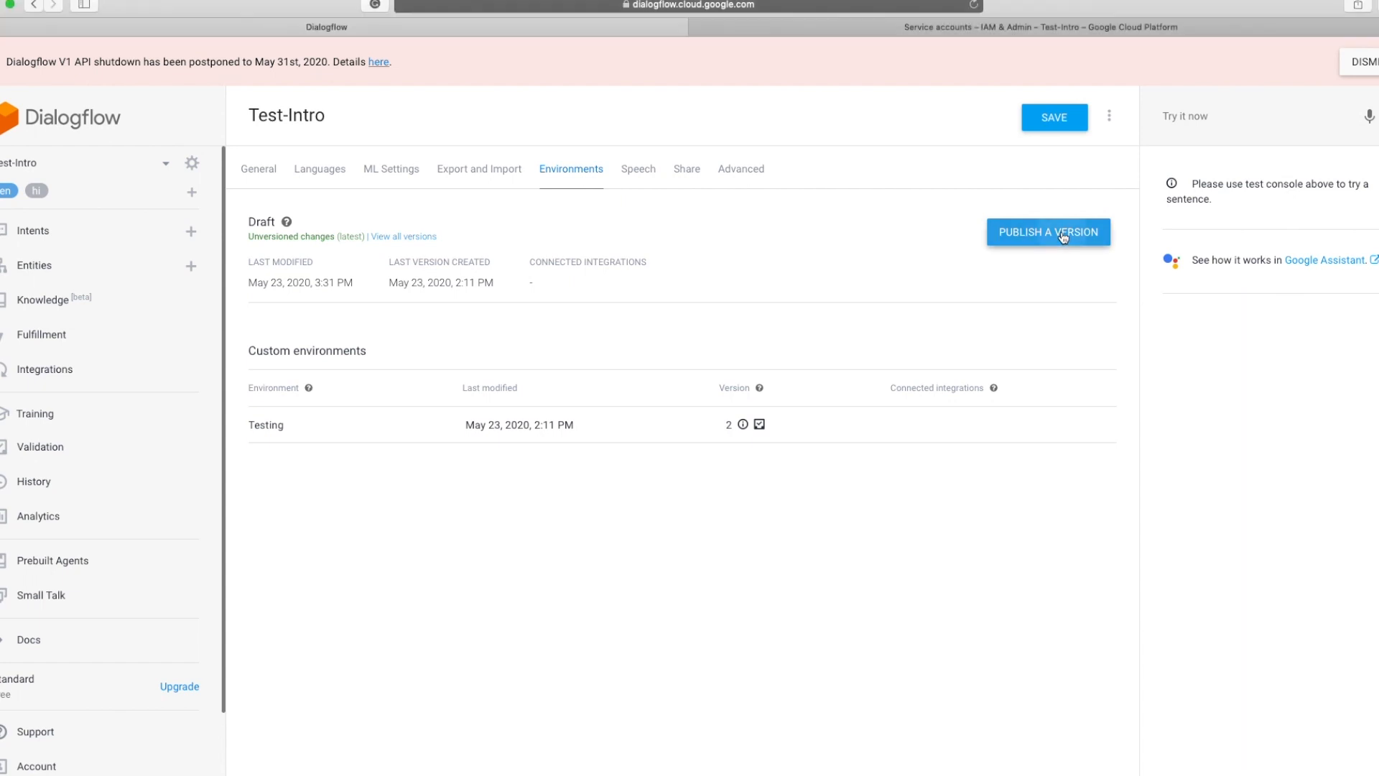
click(408, 433)
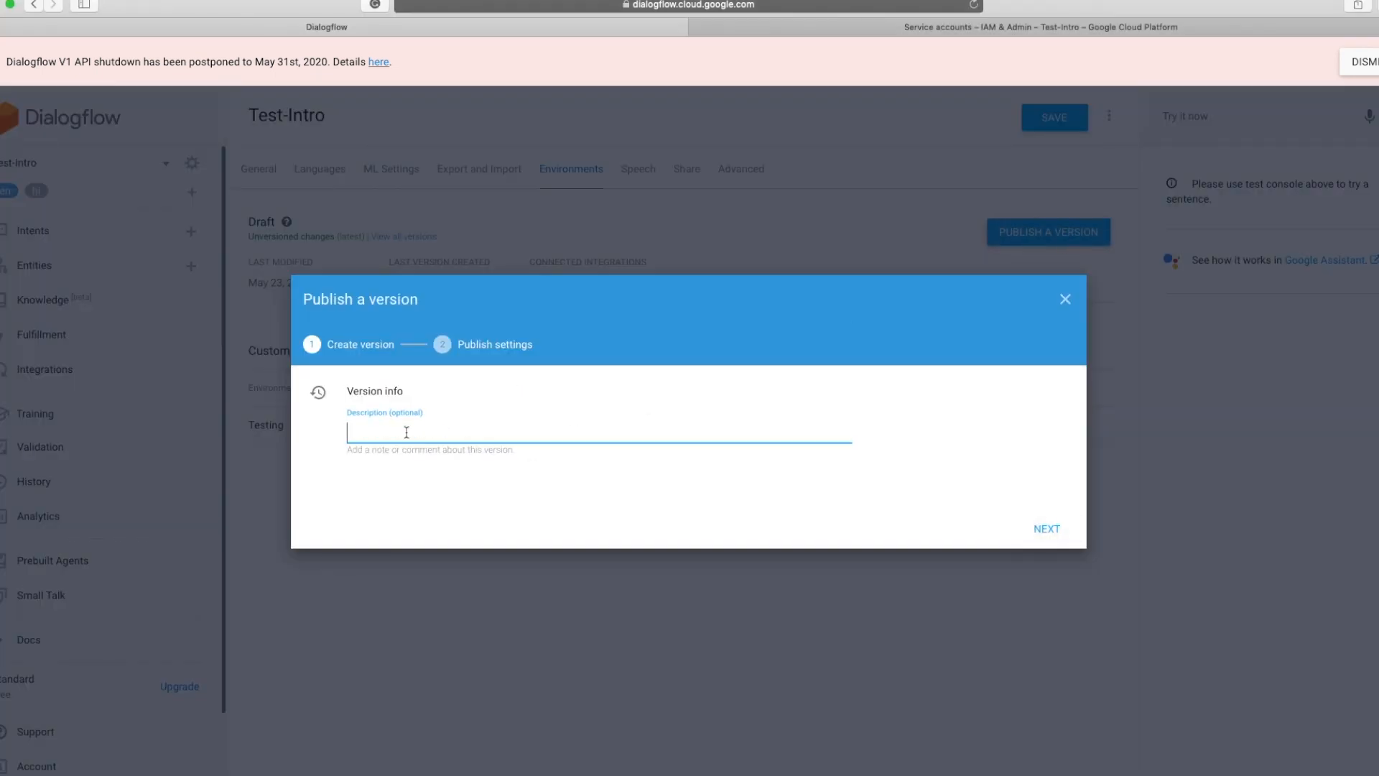
text(v3)
click(1046, 528)
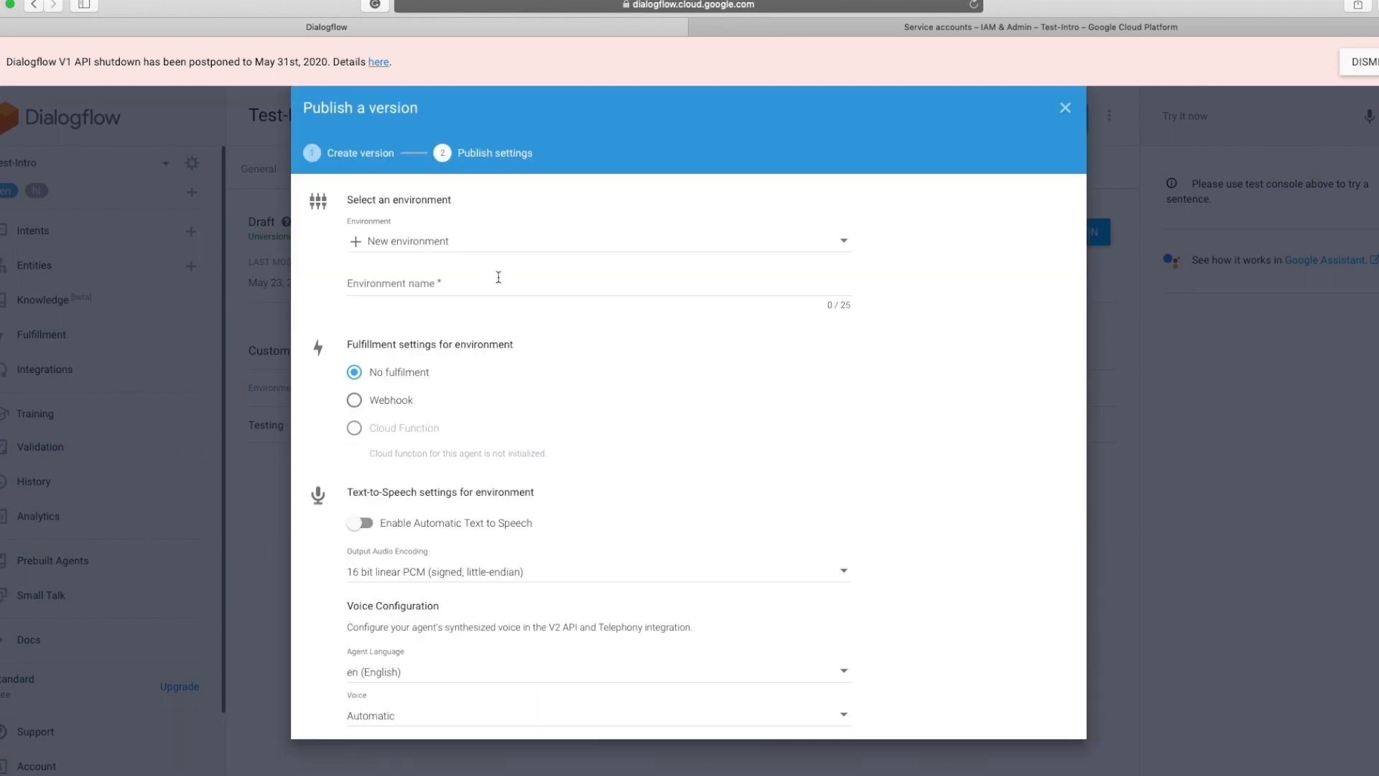
Select the existing Testing environment as the target and publish the version with the default fulfillment and speech settings.
click(409, 246)
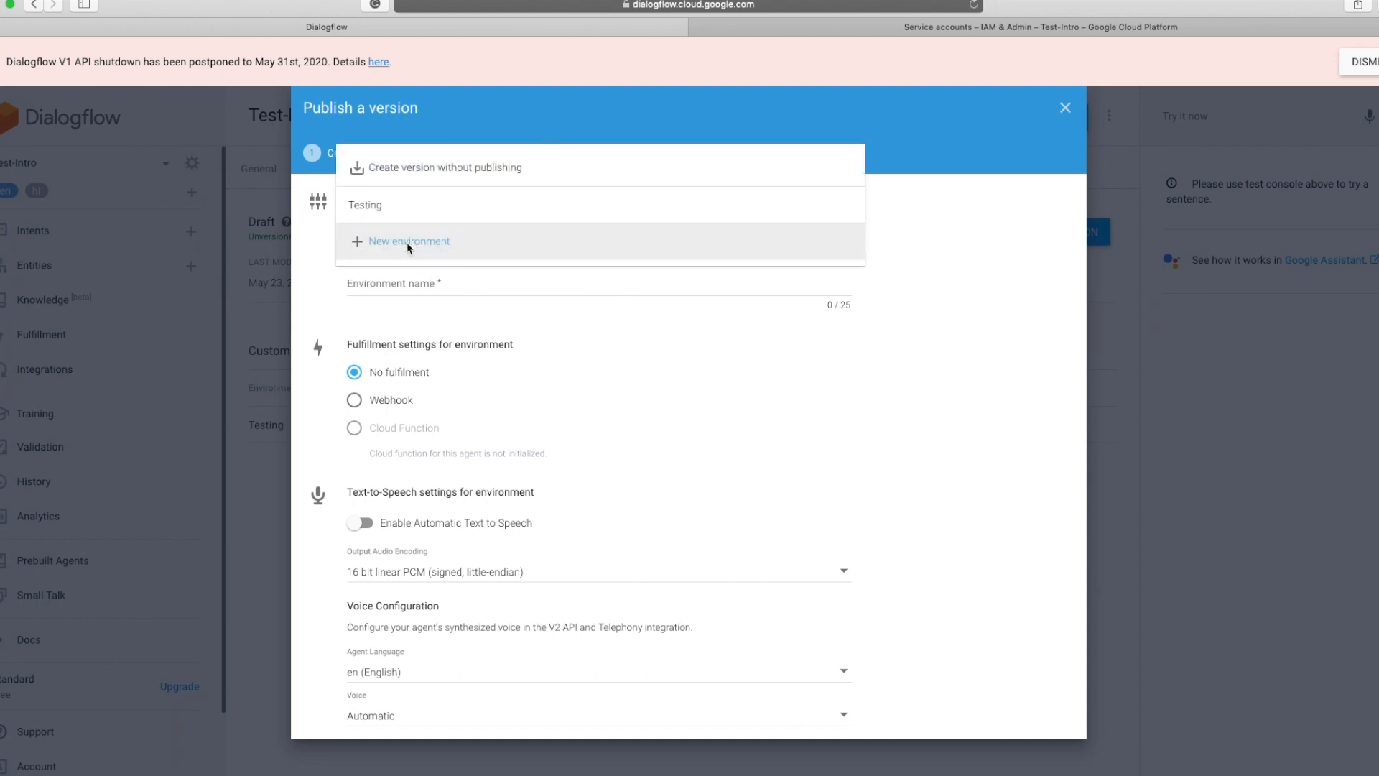
click(380, 209)
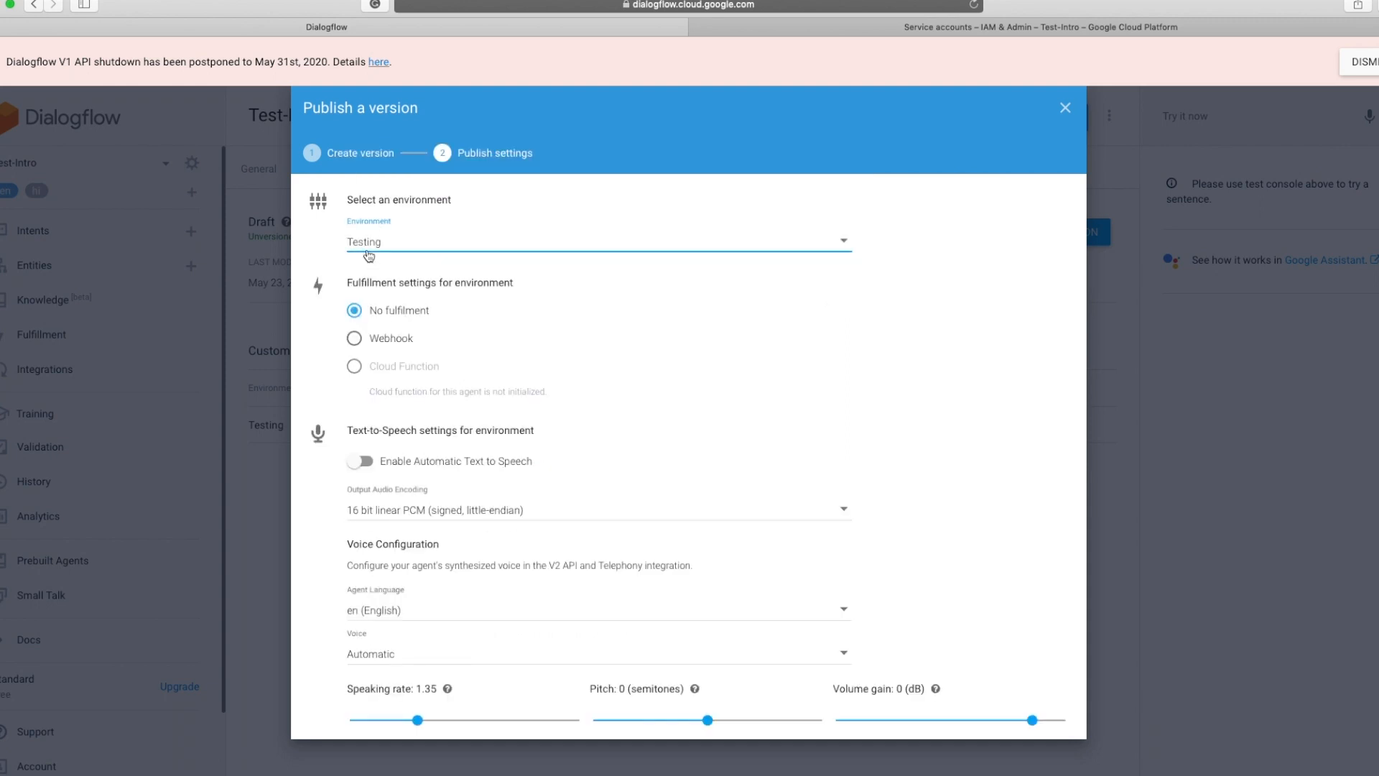
click(401, 244)
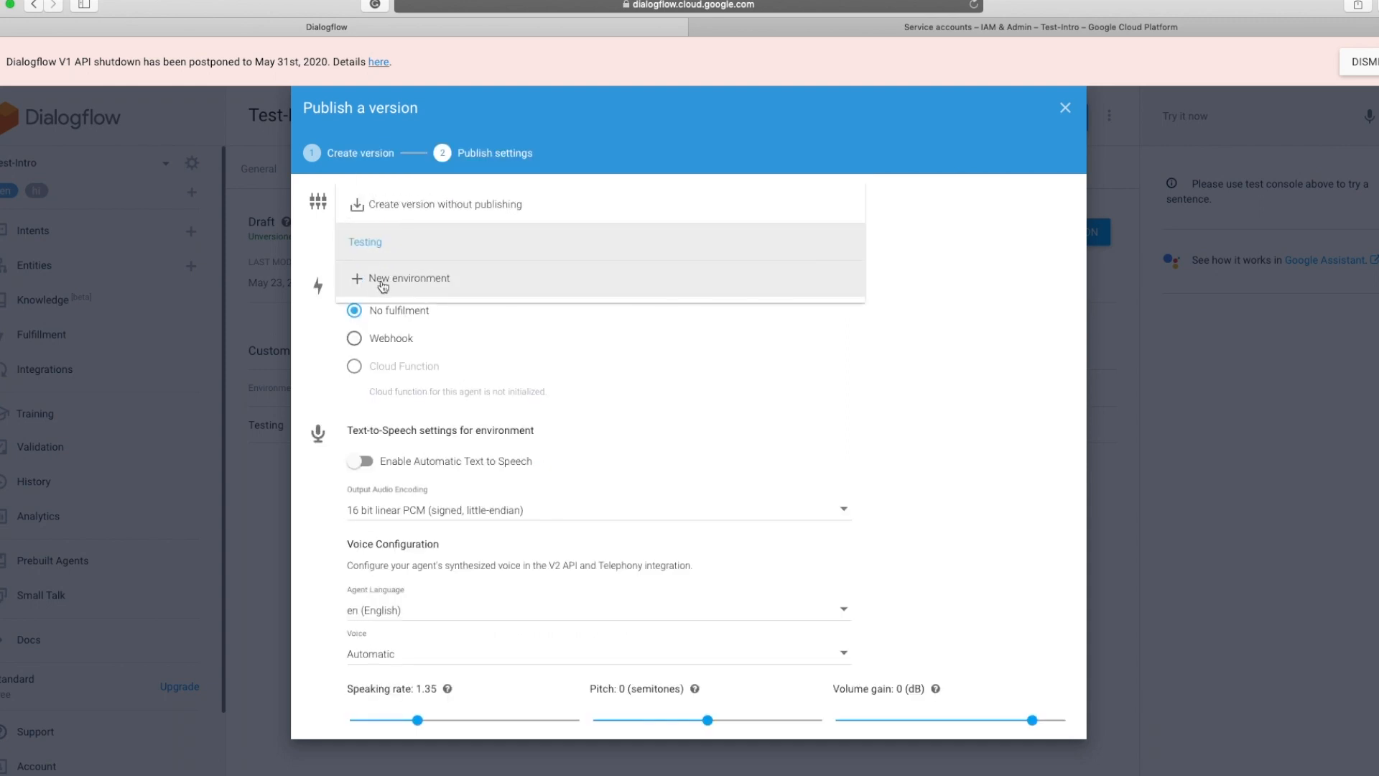
click(485, 319)
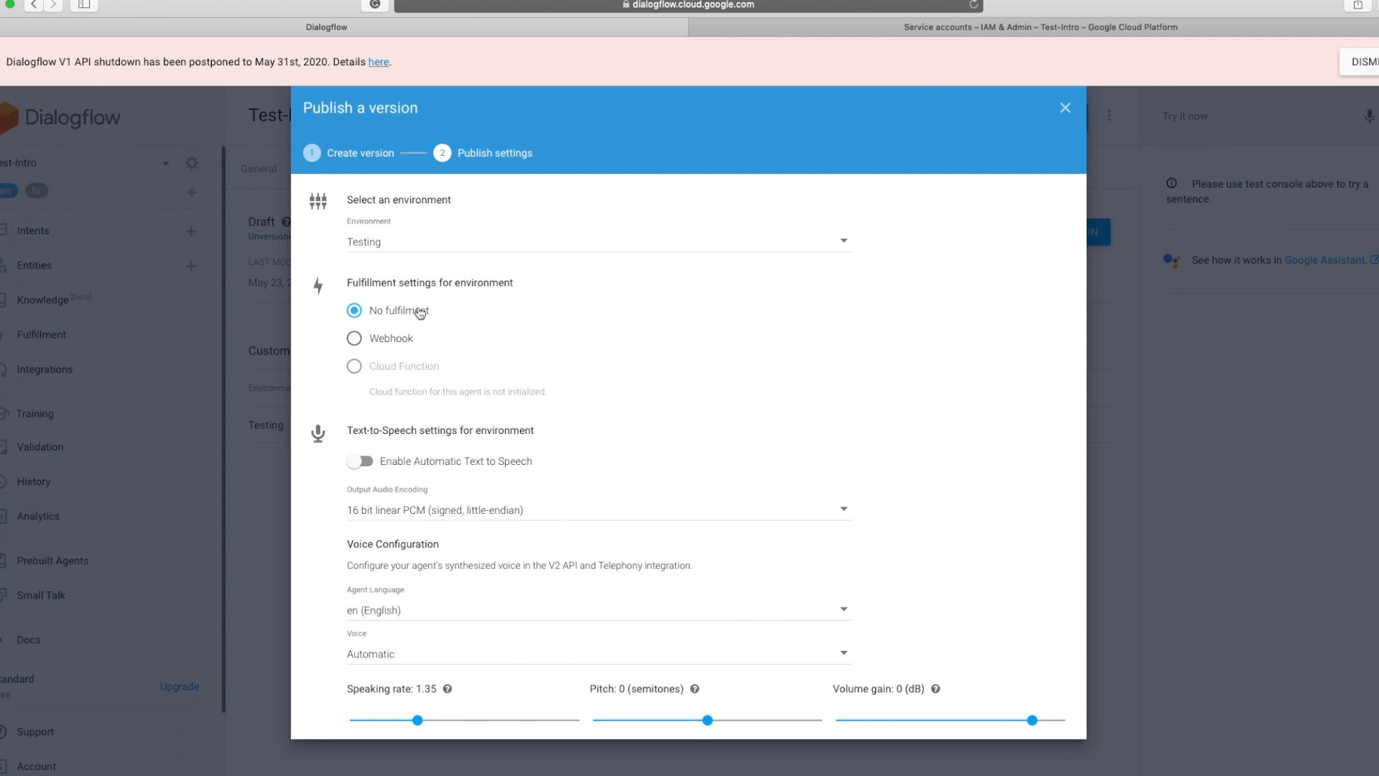
scroll(408, 391, down, 3)
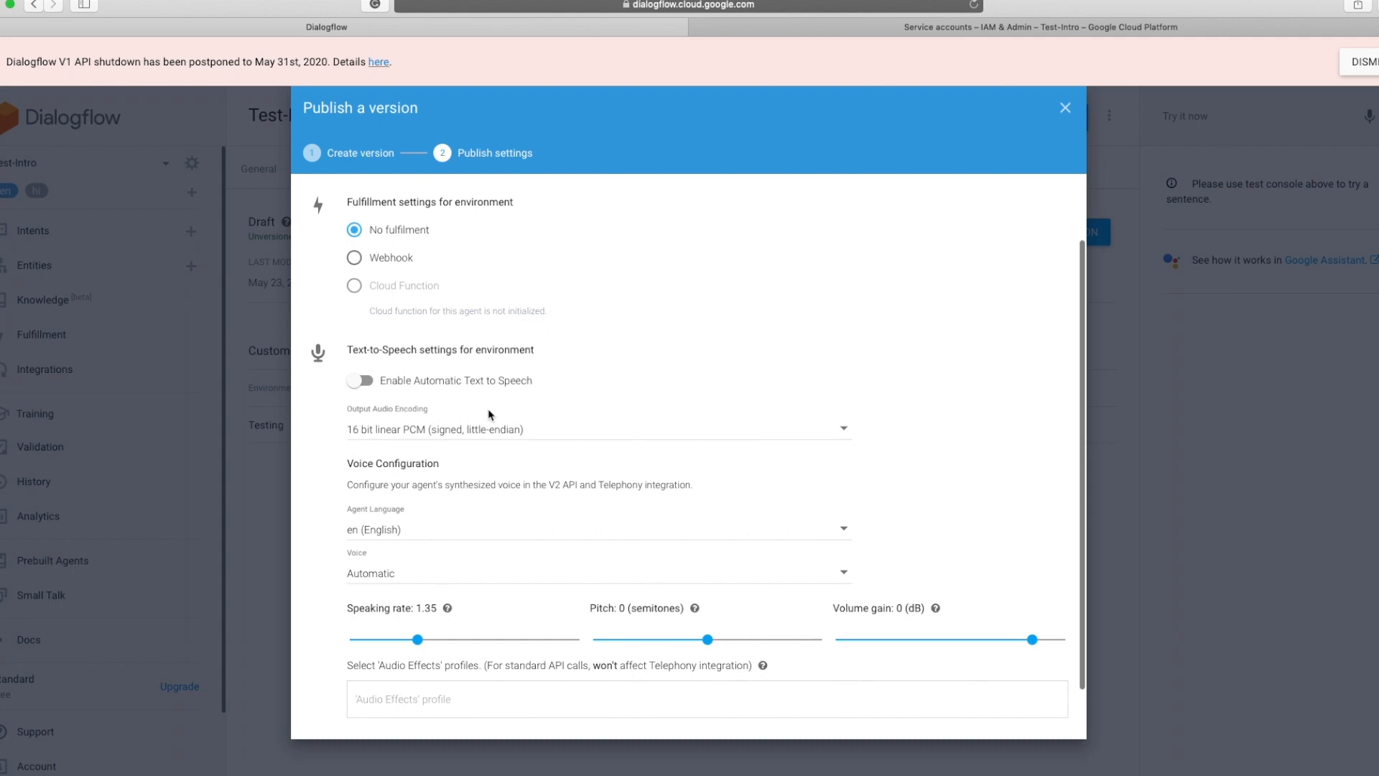
scroll(491, 415, down, 2)
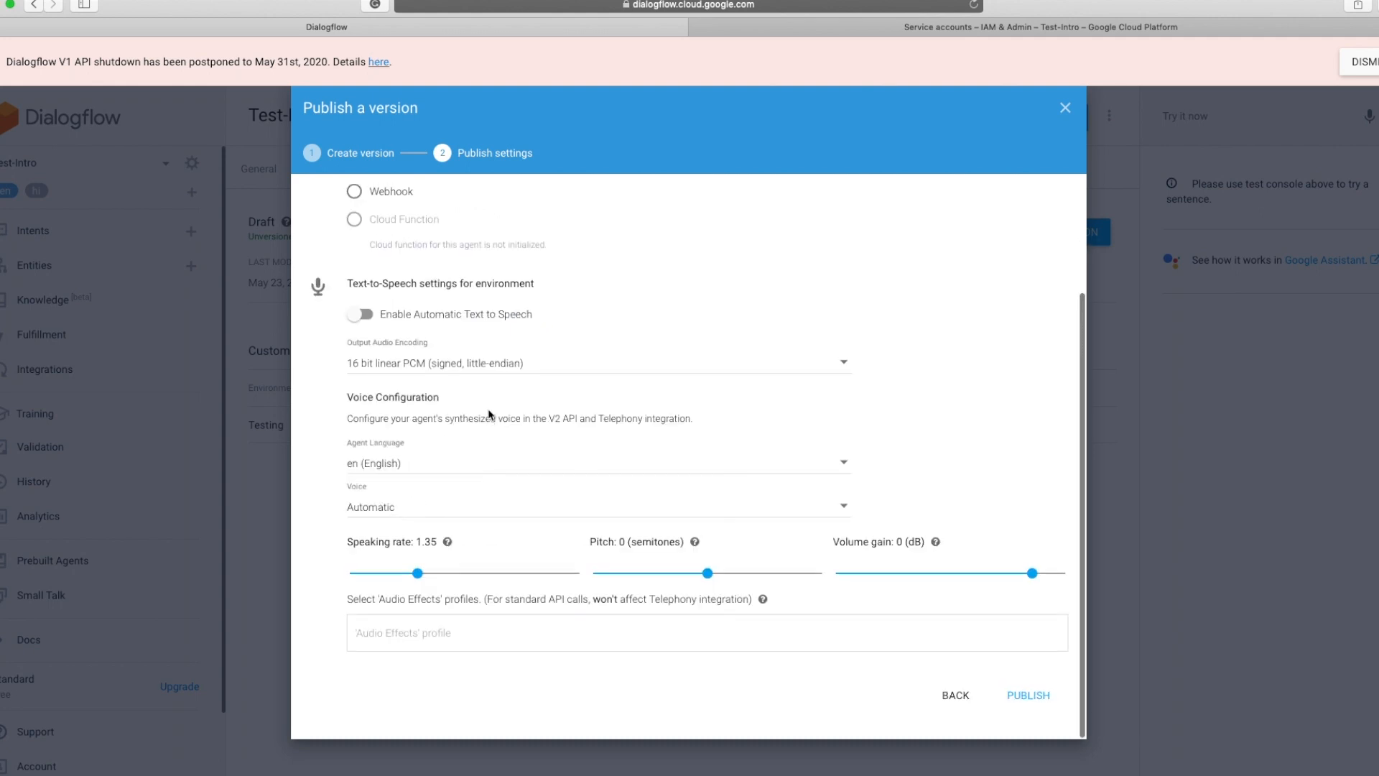
click(1031, 705)
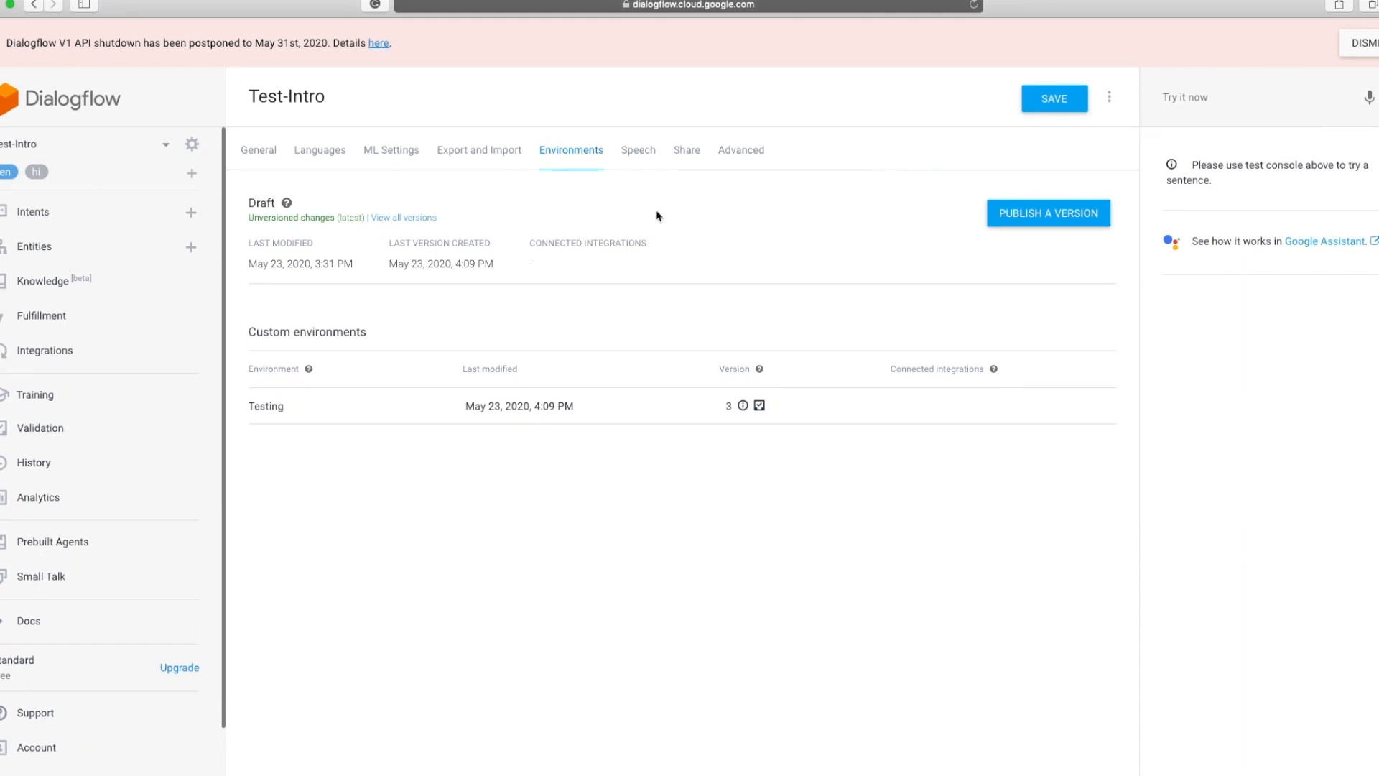
Enable Automatic Text to Speech in the agent's speech settings and set the voice configuration's agent language to hi (Hindi).
click(638, 152)
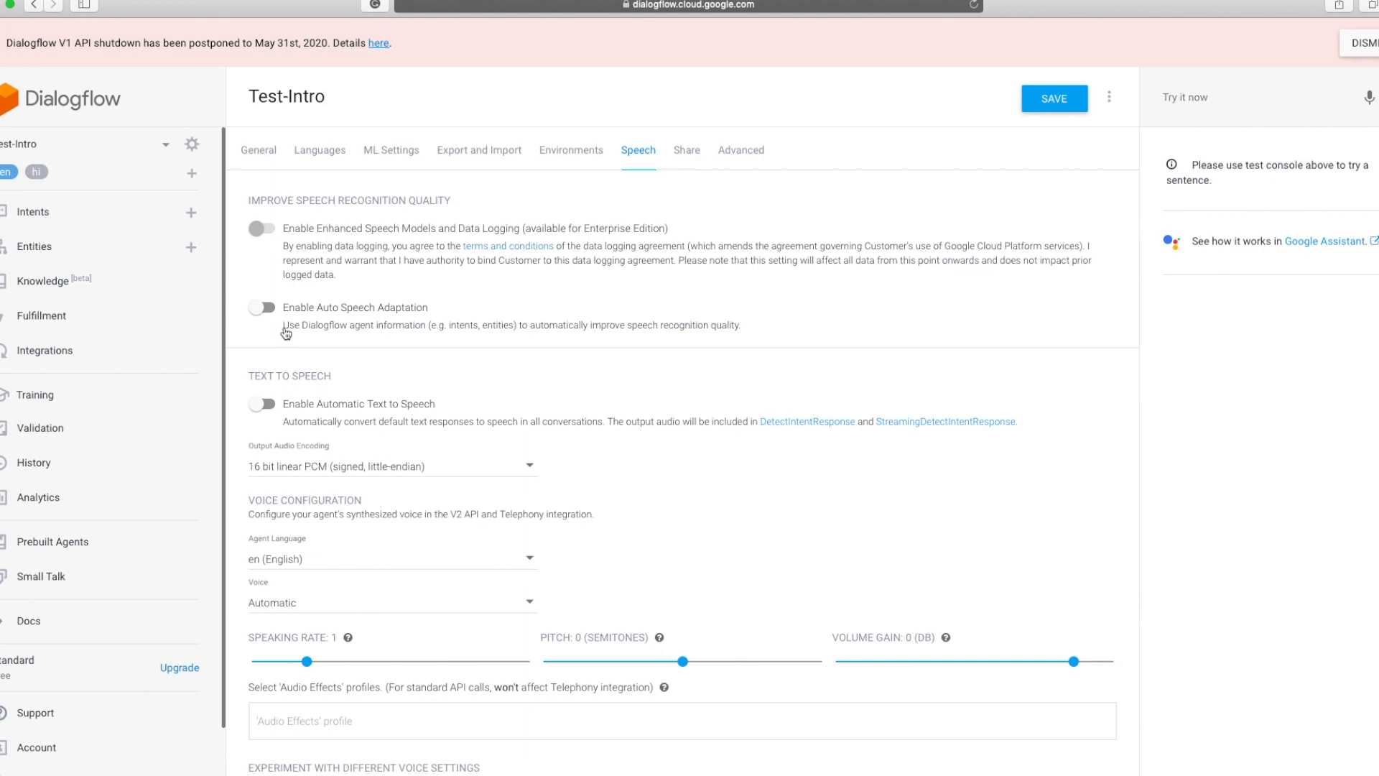
scroll(291, 337, down, 1)
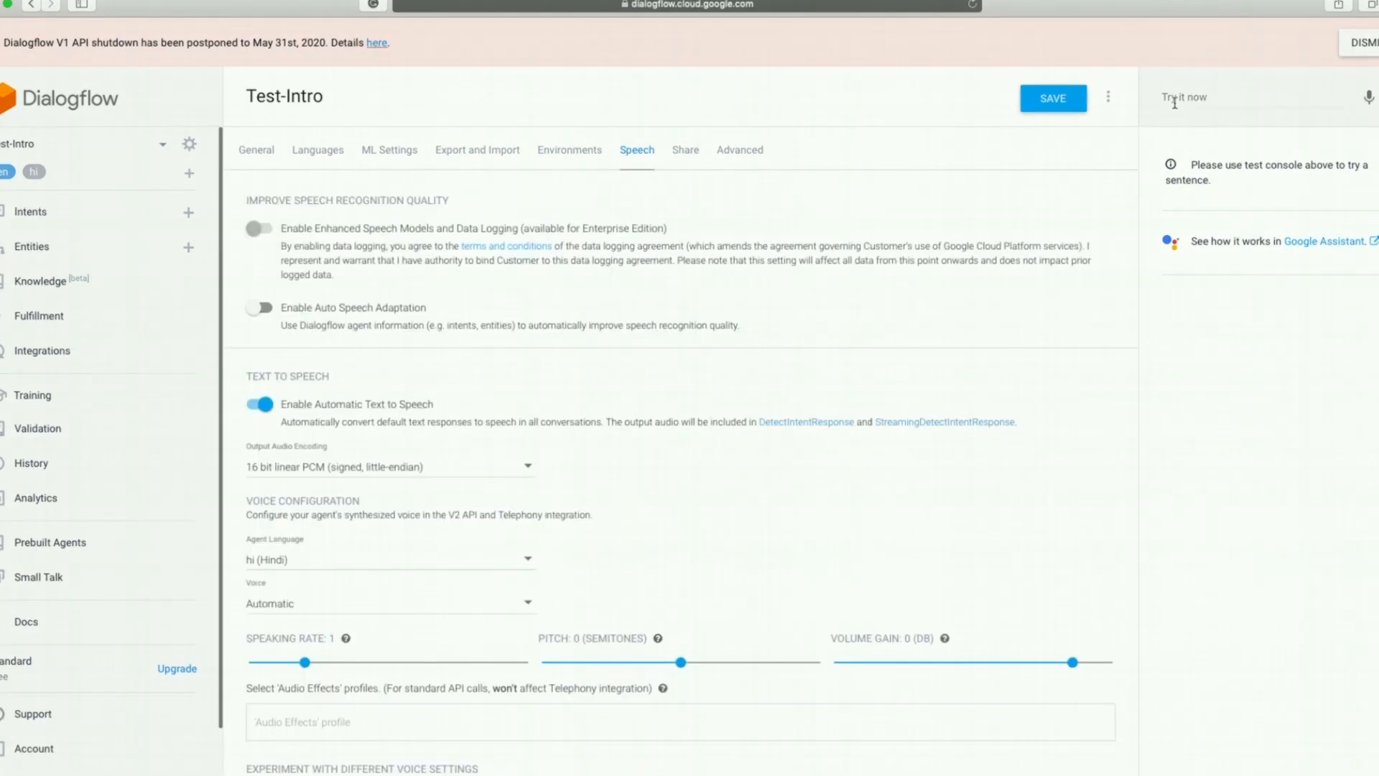
Send the test query "hi" to the agent and examine the output audio section of the raw API response in the diagnostic info.
click(1175, 102)
text(hi)
key(Return)
click(1246, 586)
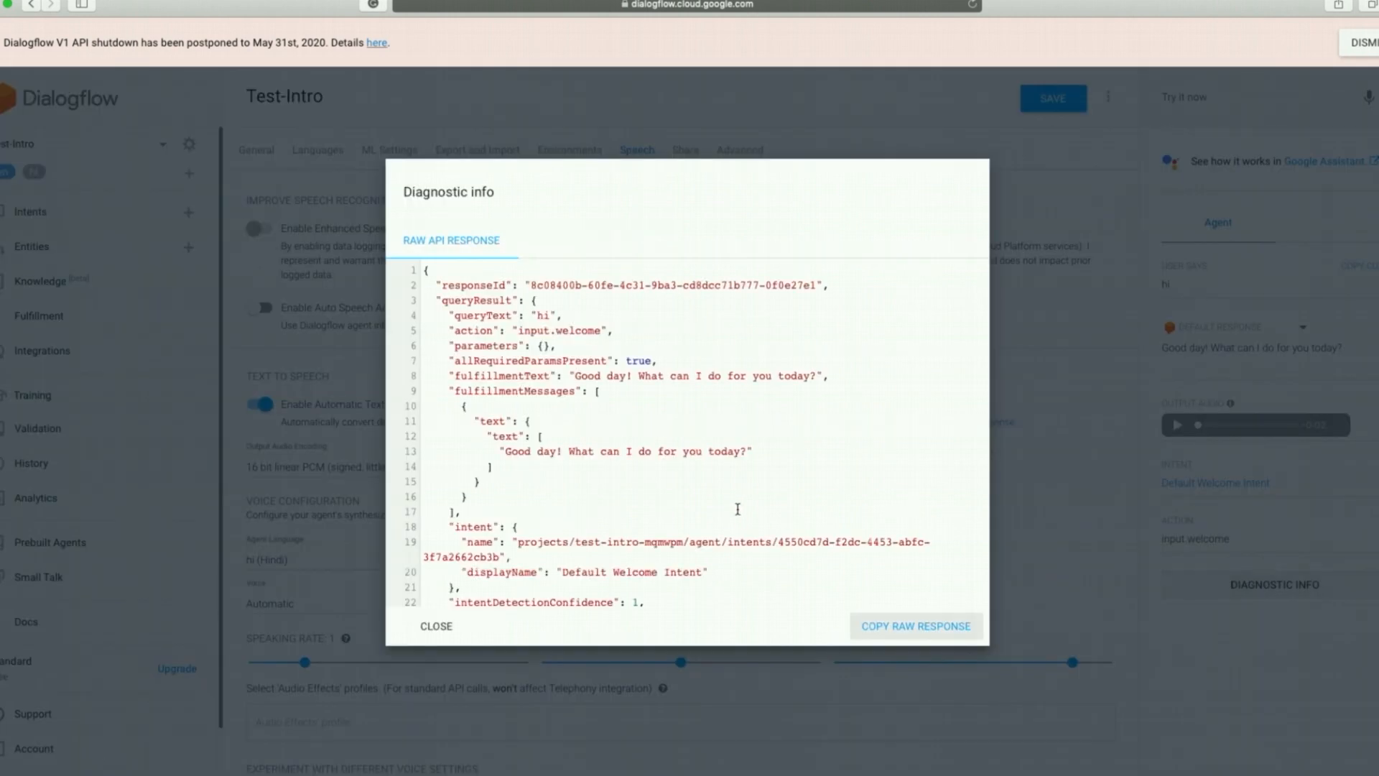
scroll(726, 452, down, 3)
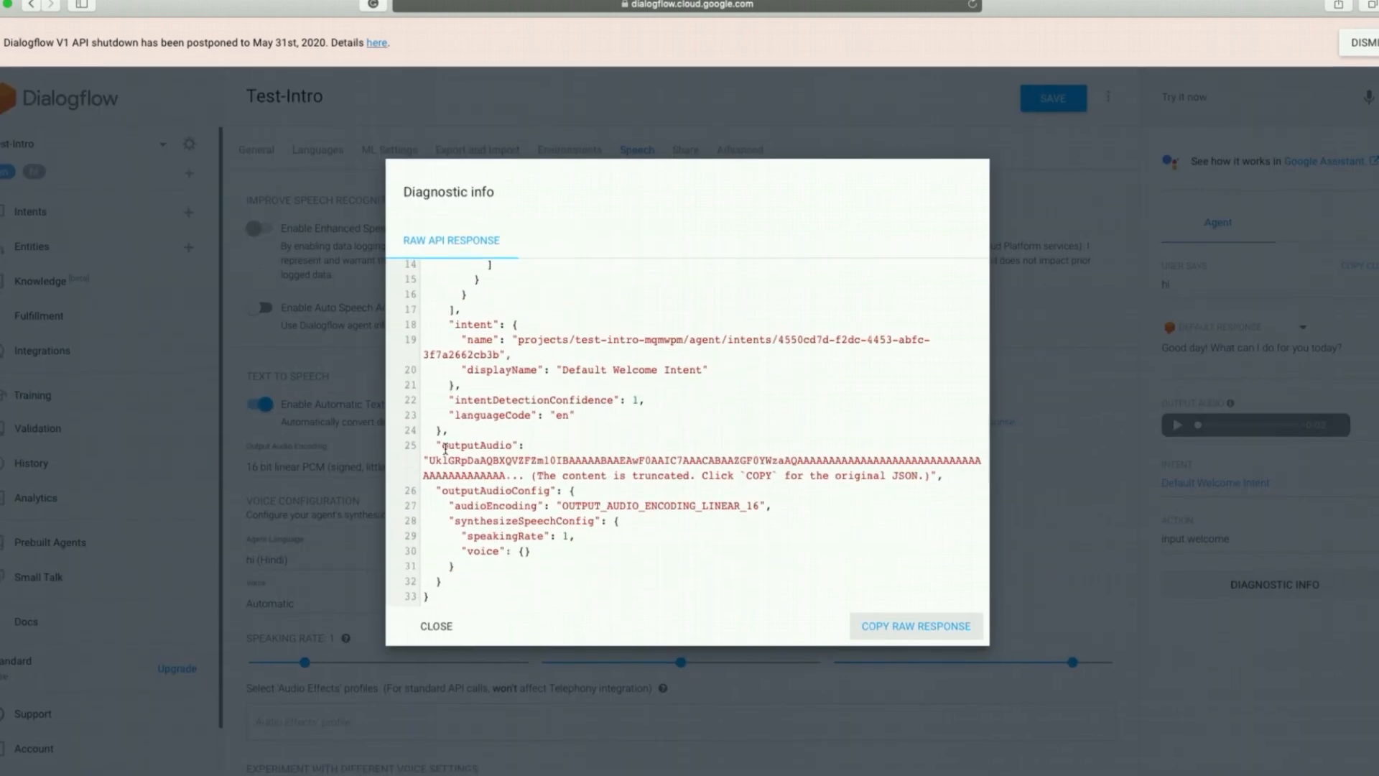
Close the diagnostic info after checking the outputAudio field, and review the available output audio encodings while keeping 16 bit linear PCM.
double_click(445, 447)
key(Escape)
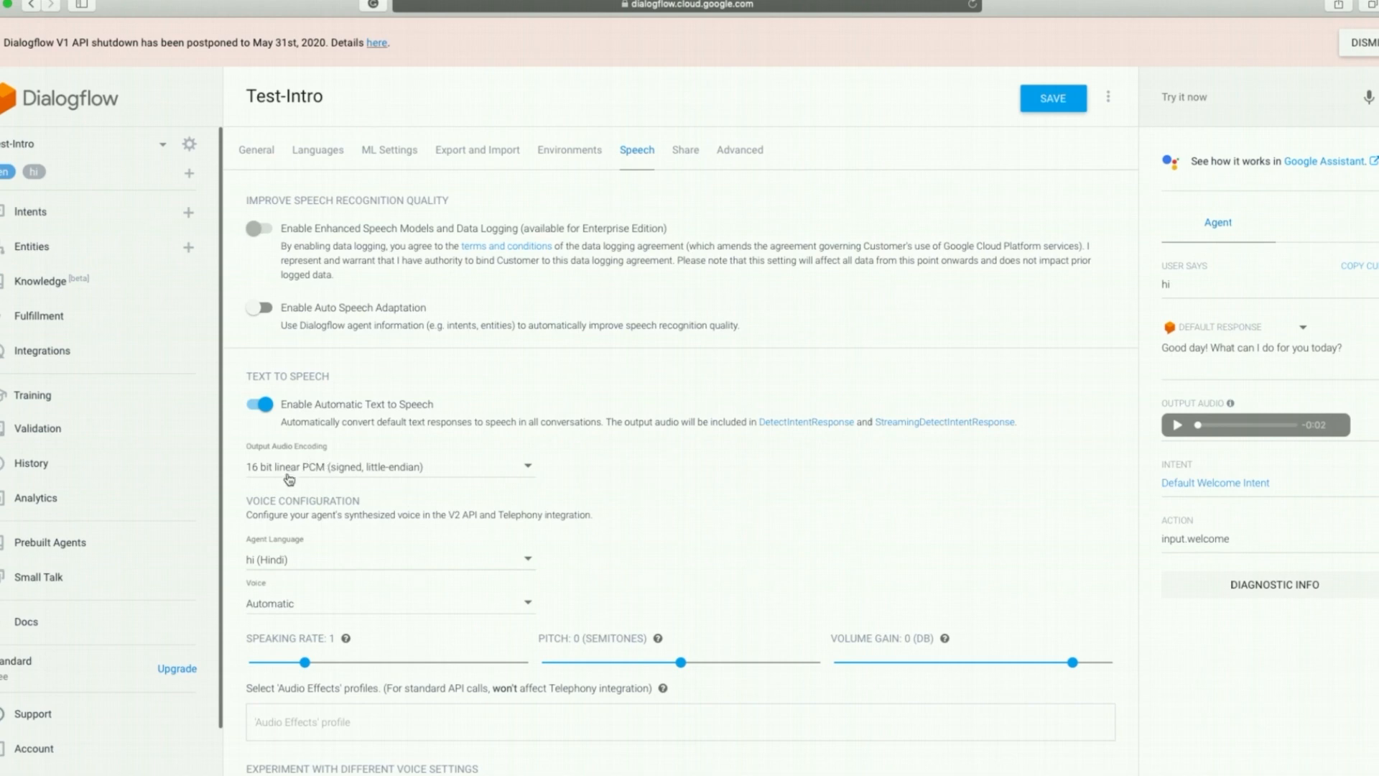
click(529, 474)
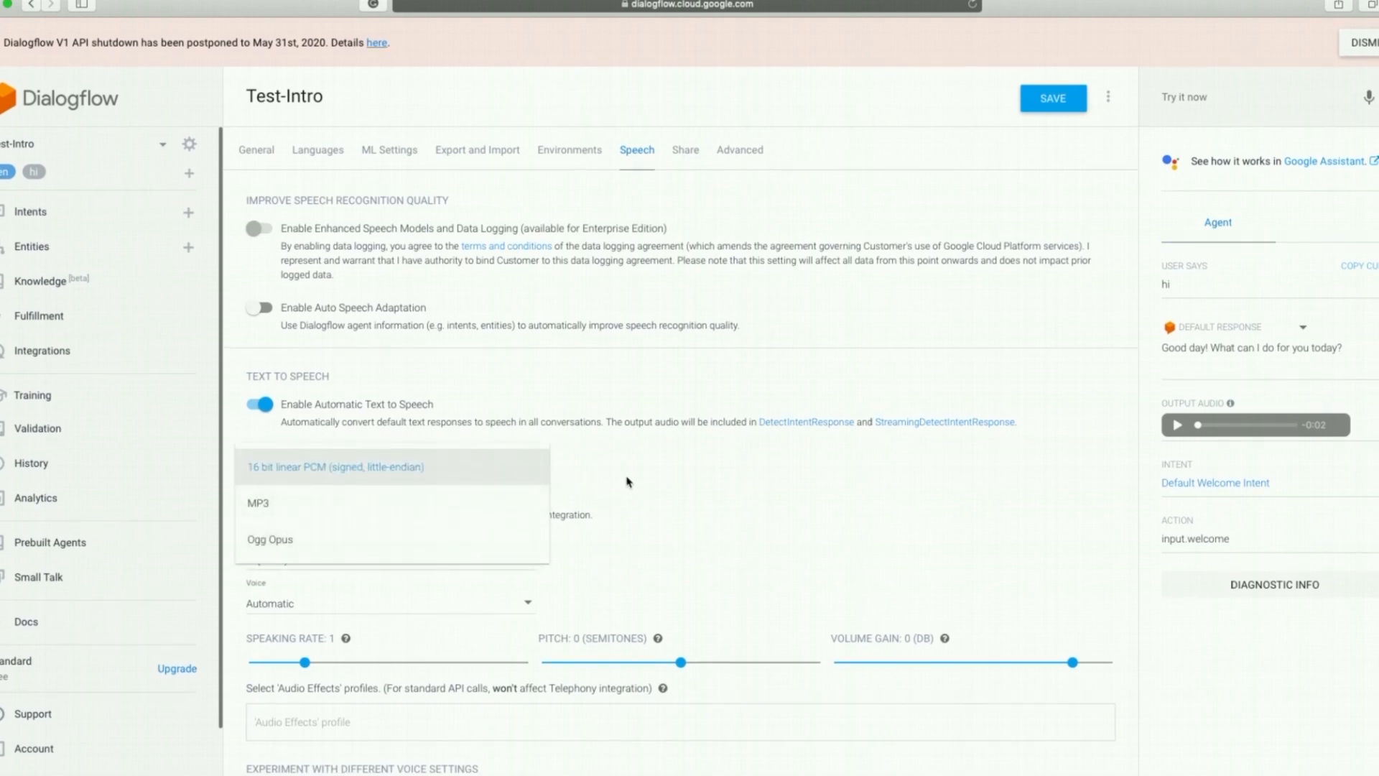
click(632, 480)
Review the voice and agent language choices in the voice configuration, keeping the Automatic voice and hi (Hindi).
scroll(660, 462, down, 2)
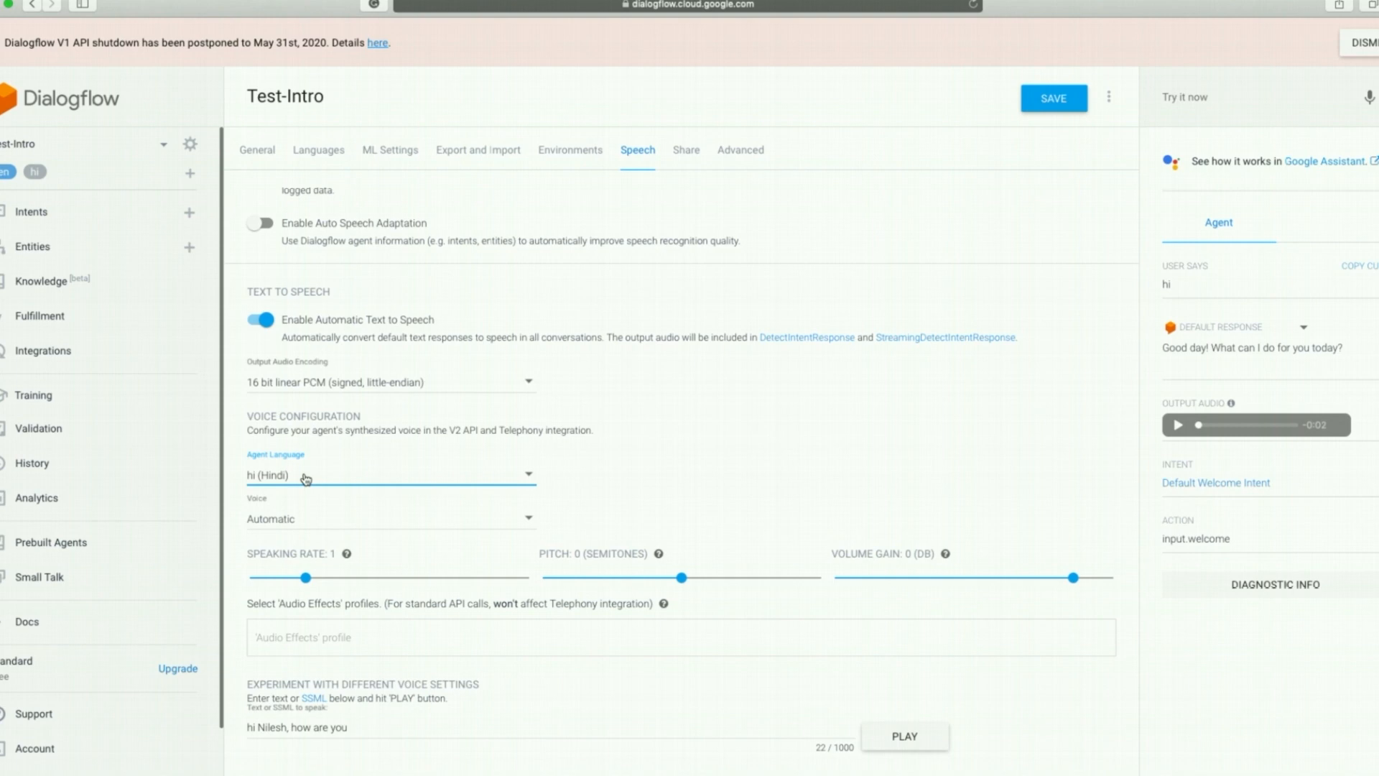
click(528, 520)
click(529, 519)
click(529, 475)
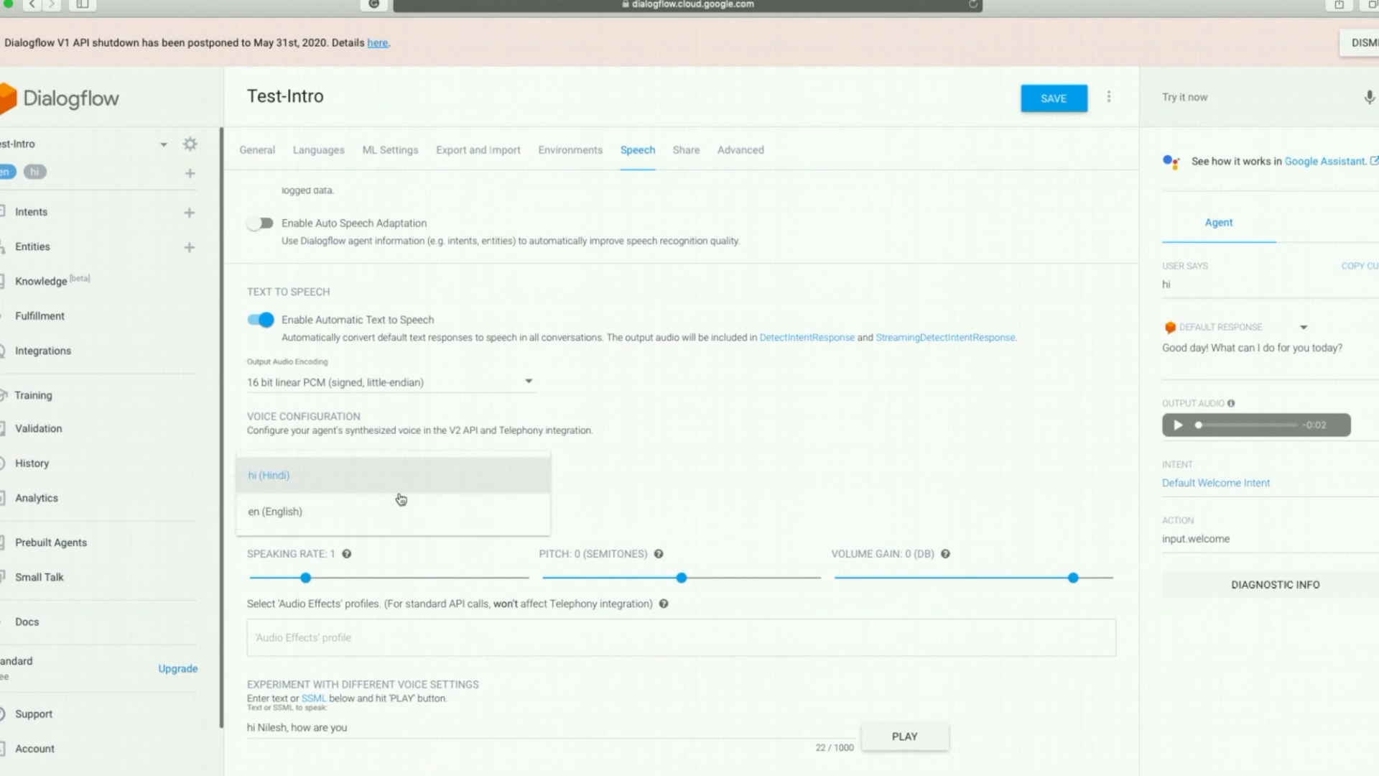
click(649, 494)
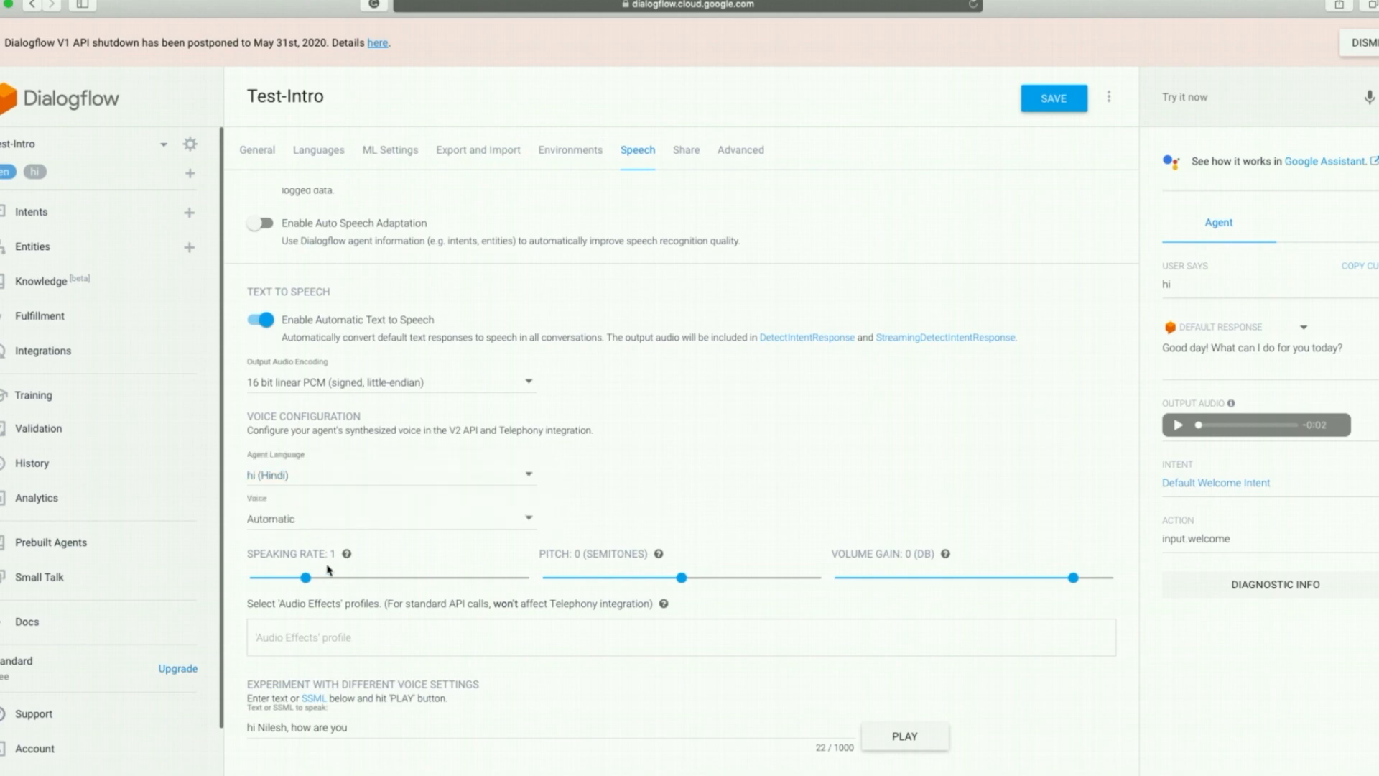
Set the voice's speaking rate to 1.15 and pitch to 1 semitone, and play the sample text with these settings.
drag(305, 577, 317, 577)
click(682, 578)
drag(682, 577, 688, 578)
click(903, 743)
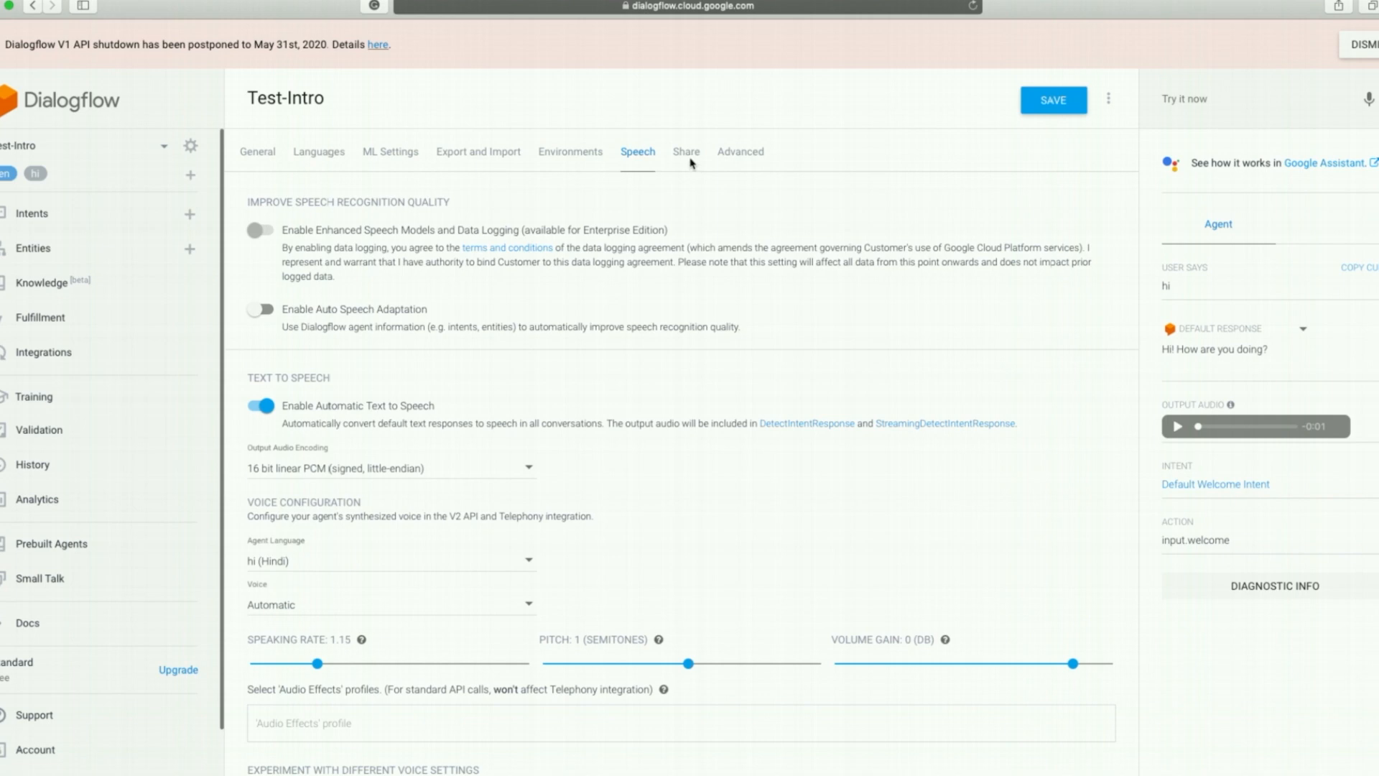
Review the agent's sharing access settings and its advanced sentiment analysis option.
click(685, 150)
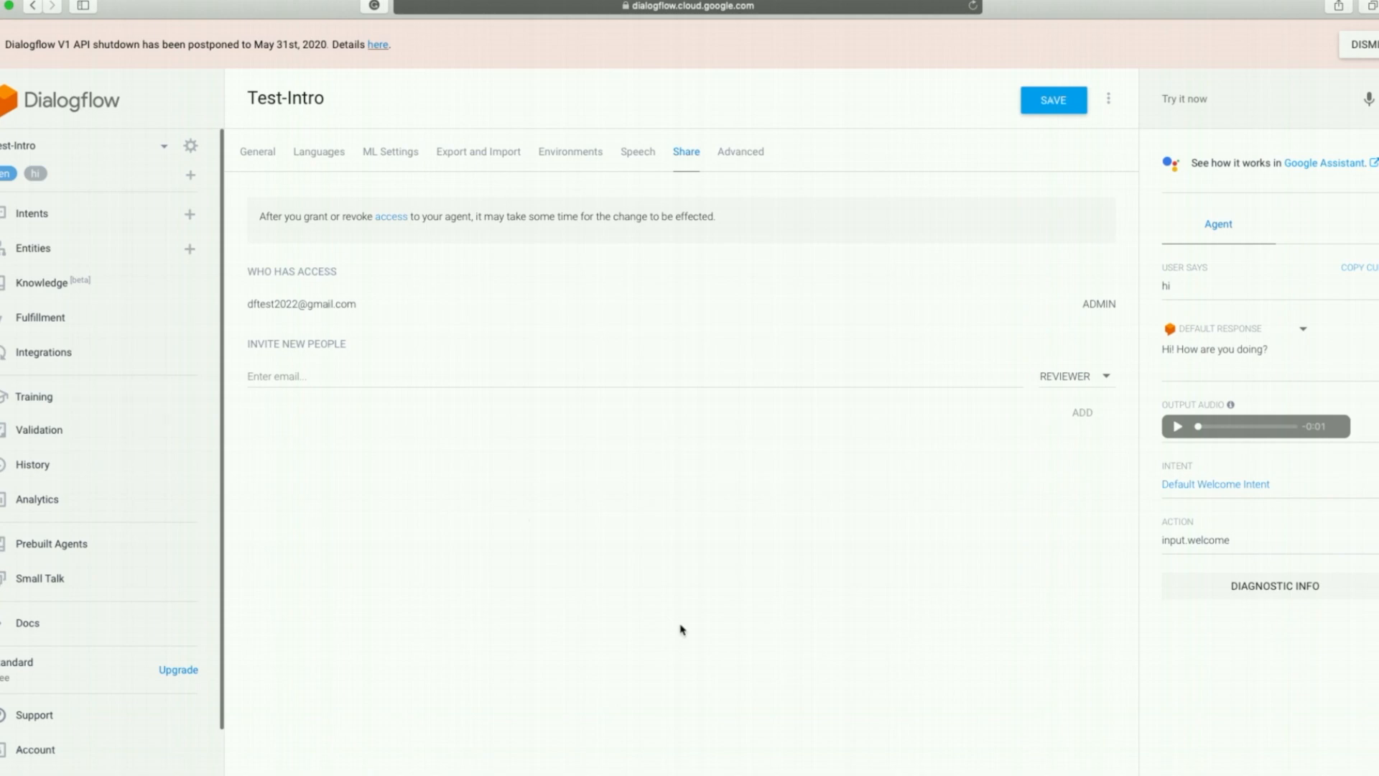
click(746, 158)
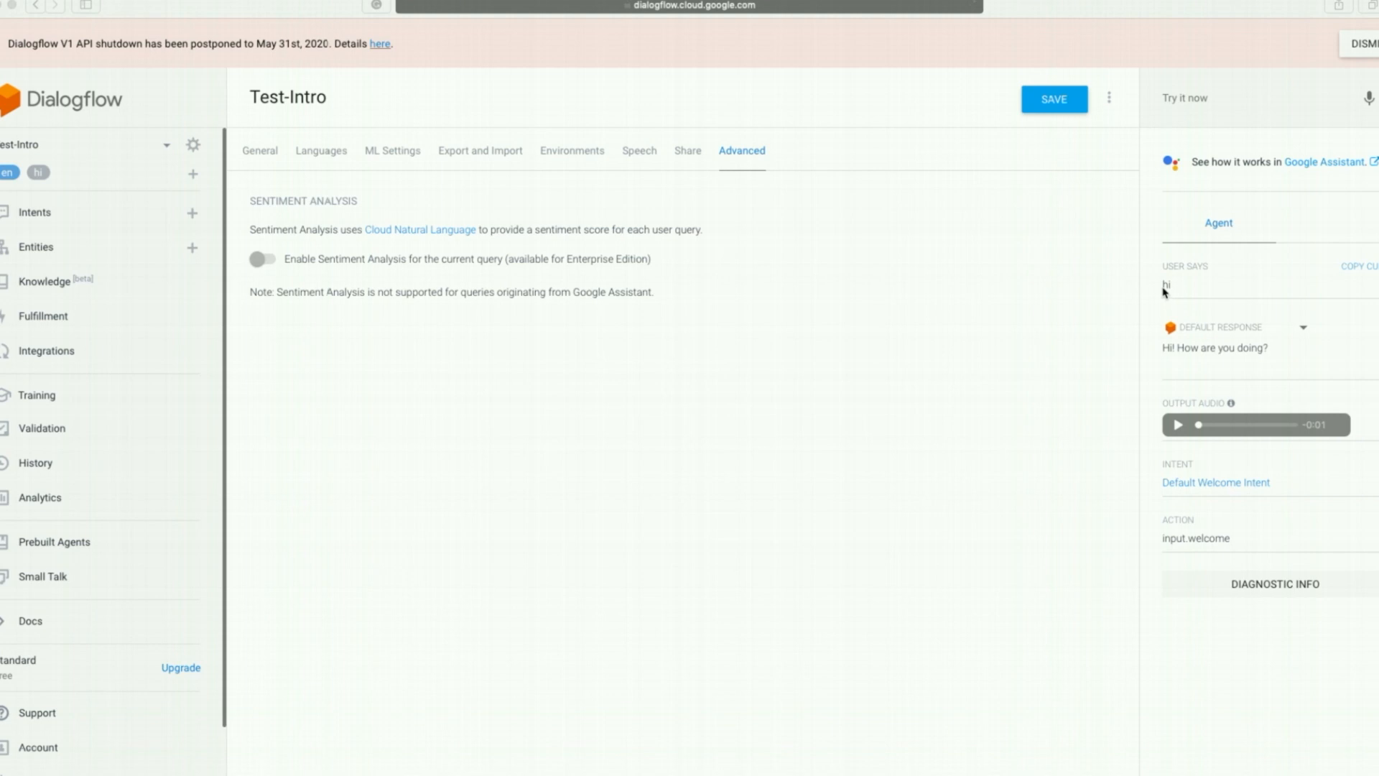
Send the test query "hi" to the agent again and play the output audio of its response.
click(1178, 100)
text(hi)
key(Return)
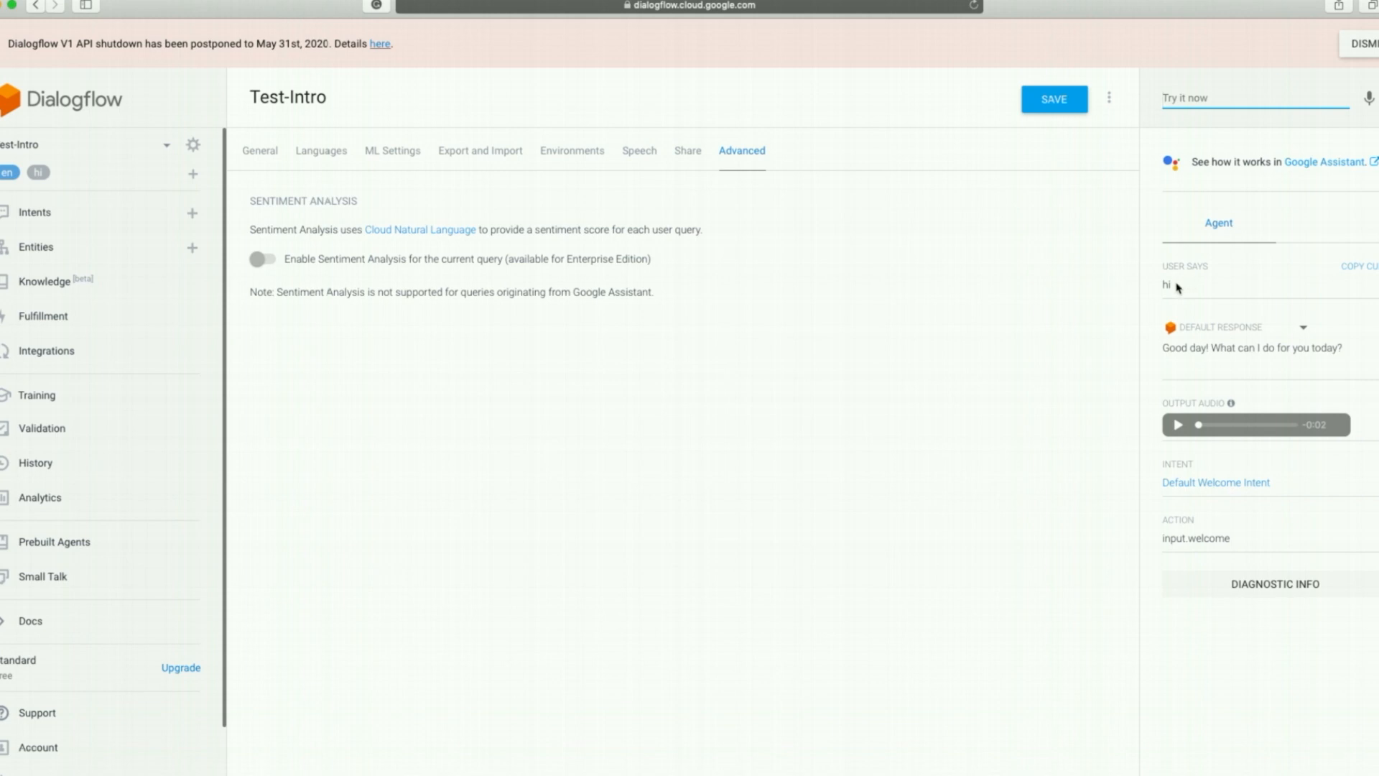
click(1179, 426)
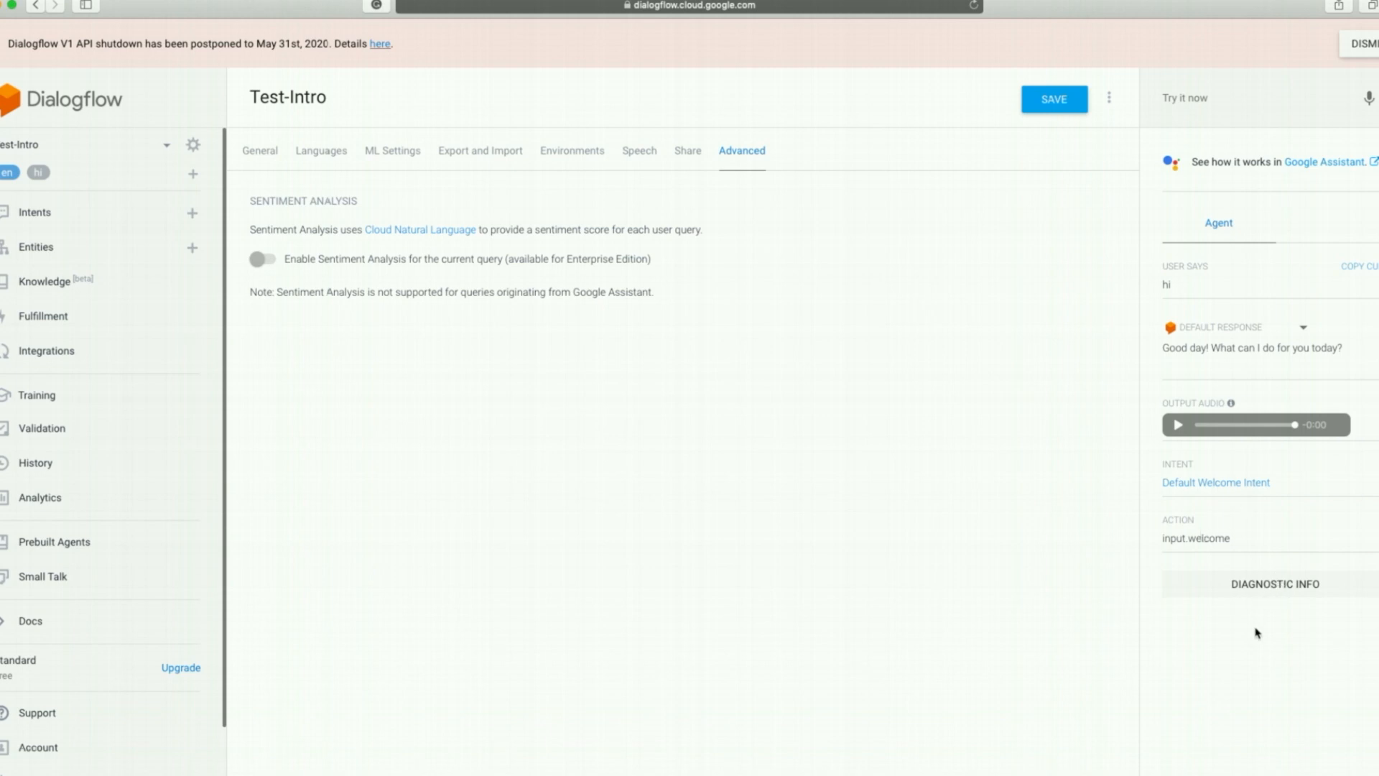
Open the response's diagnostic info and examine the responseId, queryResult, queryText and action fields of the raw API response.
click(1278, 585)
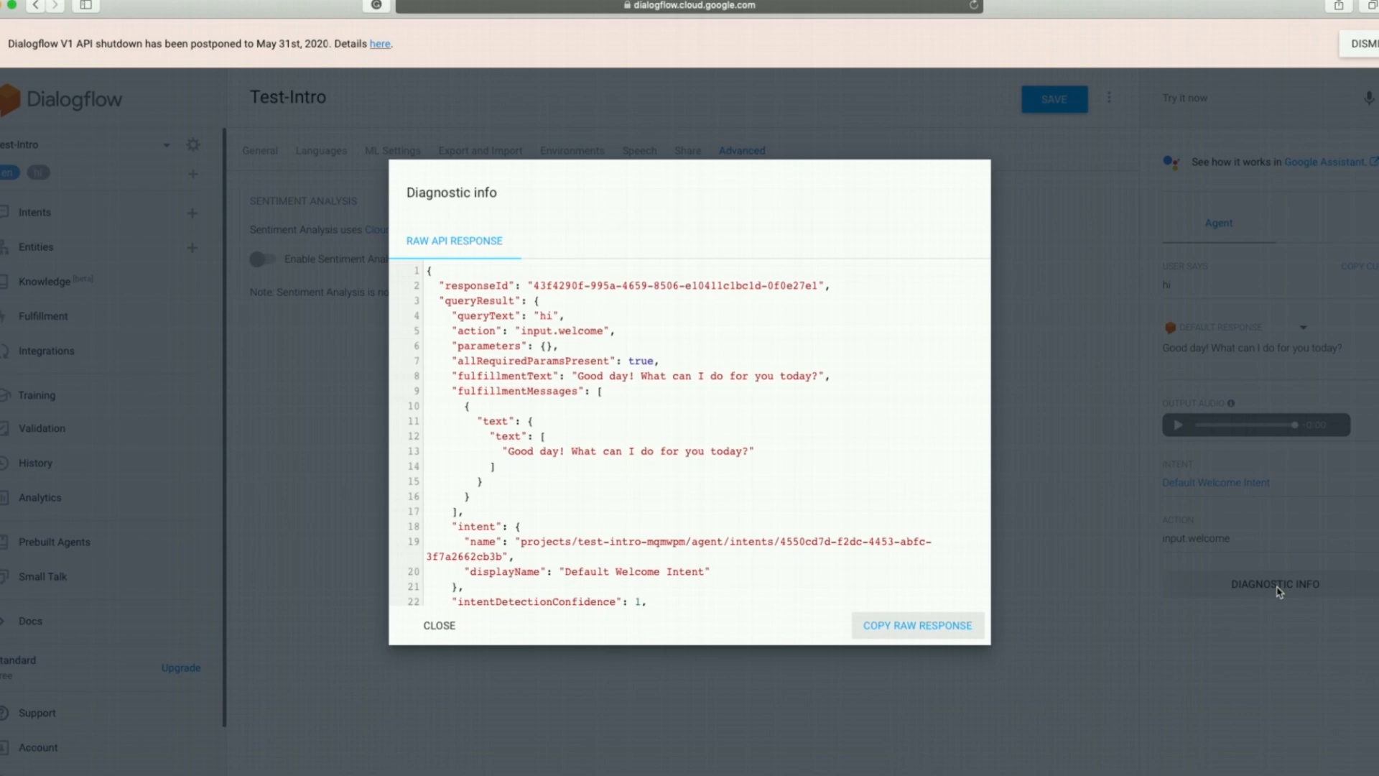
scroll(686, 418, down, 5)
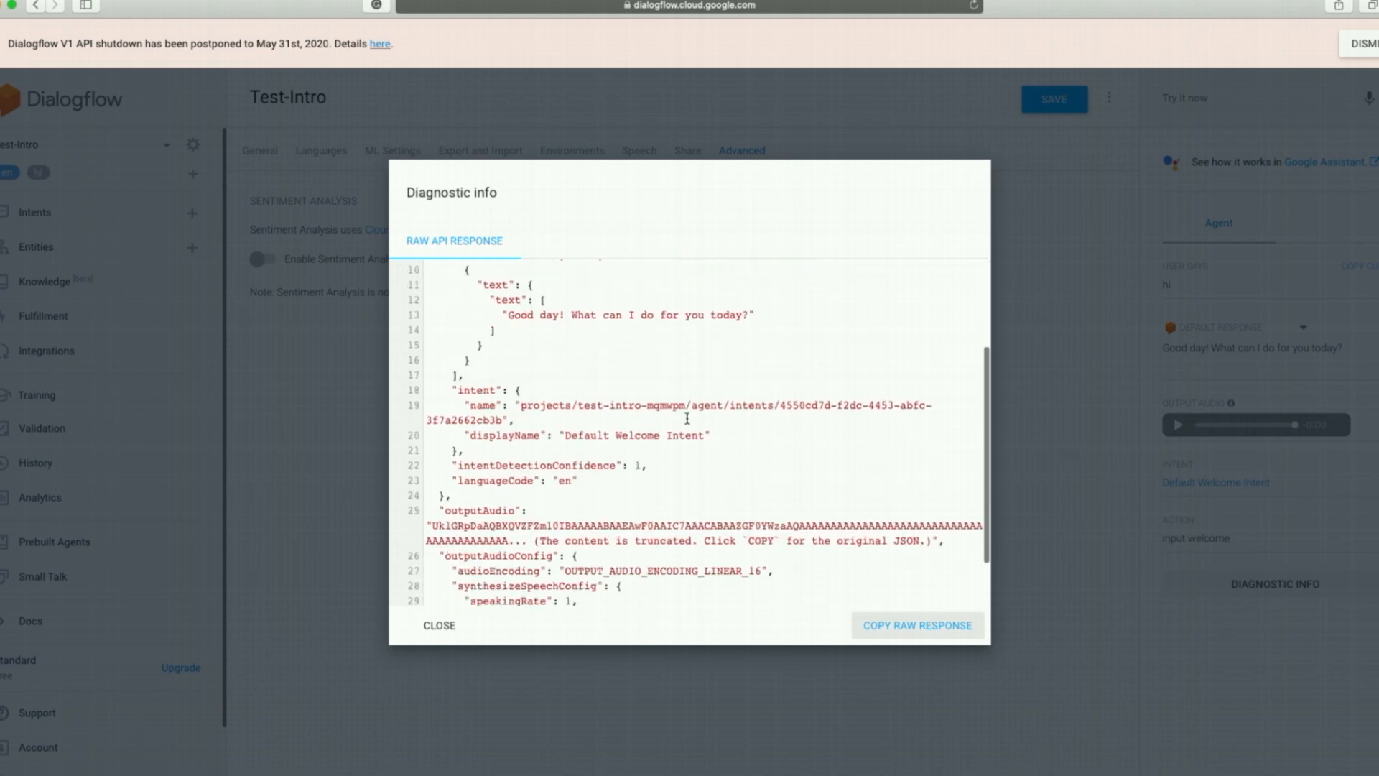
scroll(686, 418, up, 5)
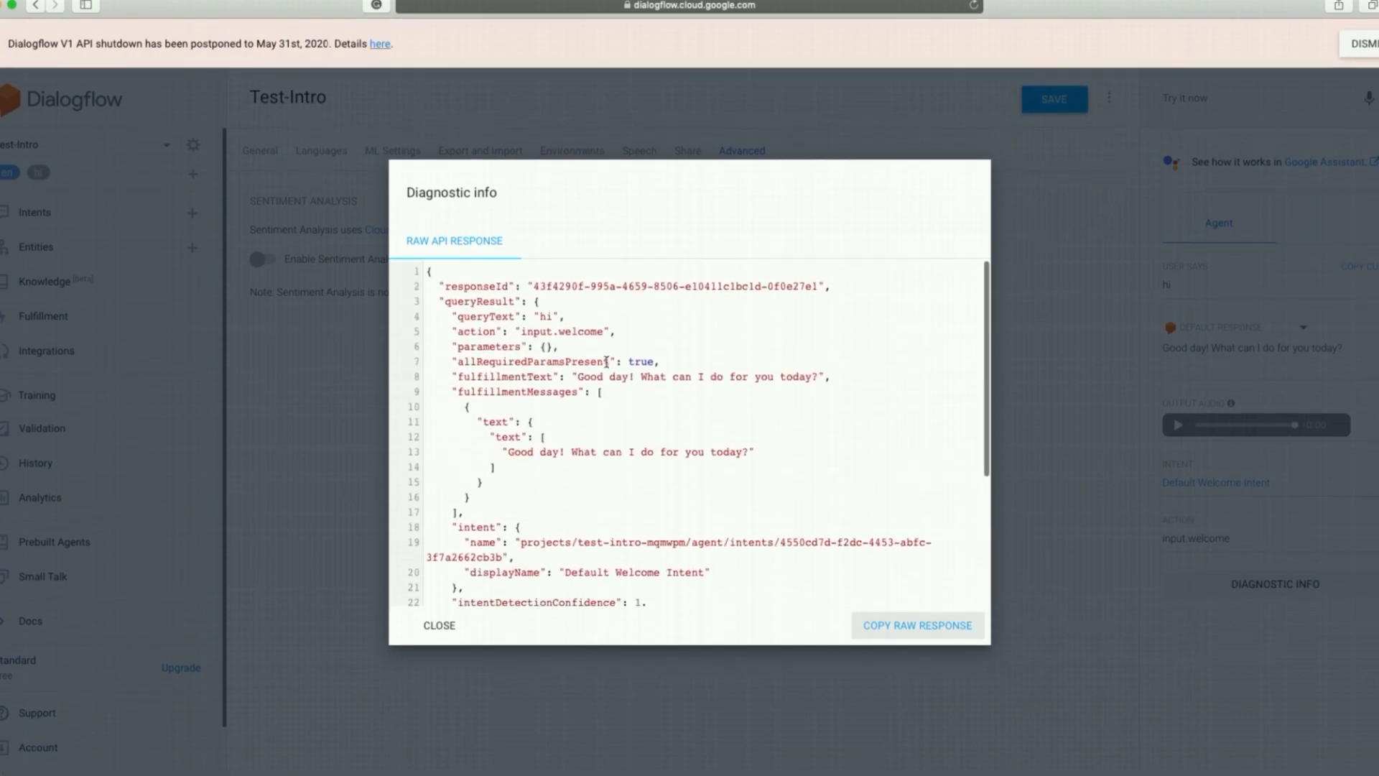
double_click(481, 287)
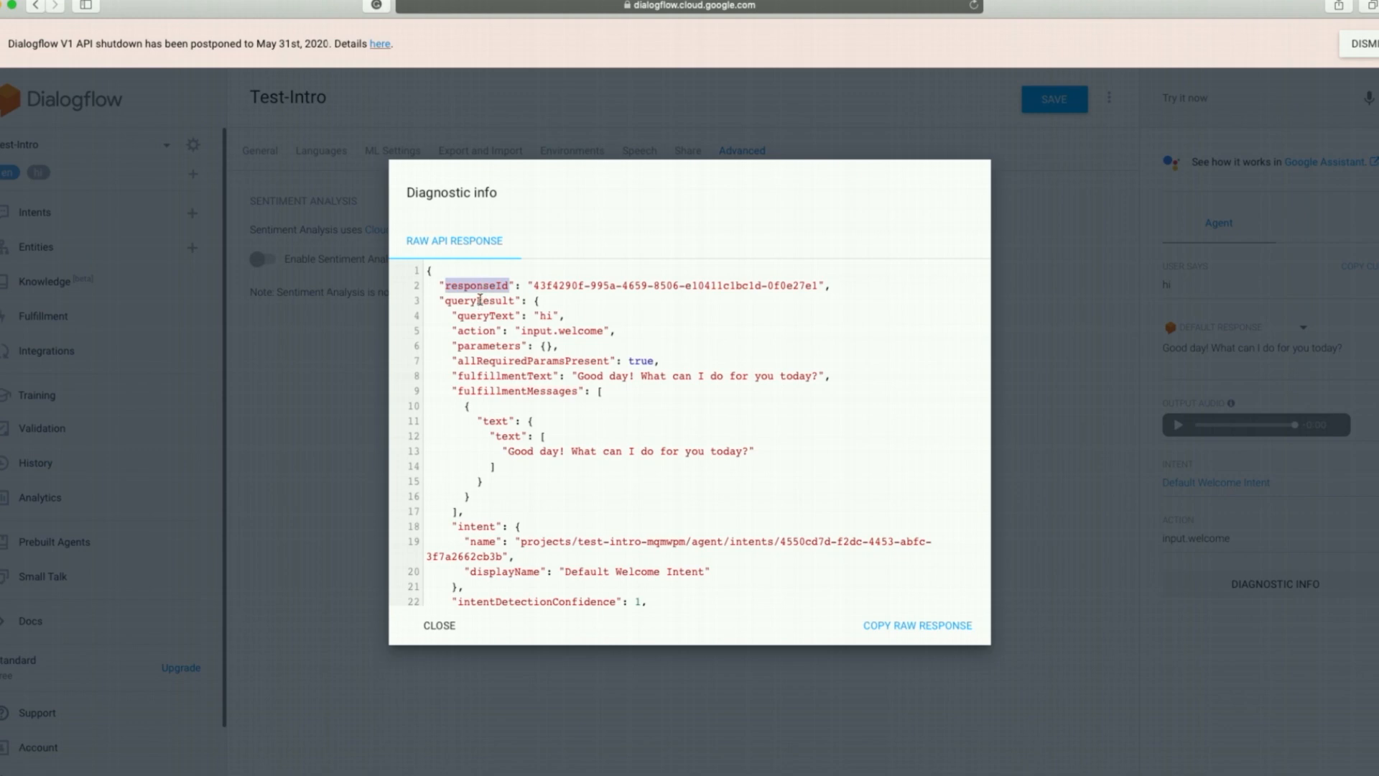
double_click(480, 301)
drag(566, 316, 452, 316)
drag(636, 331, 446, 331)
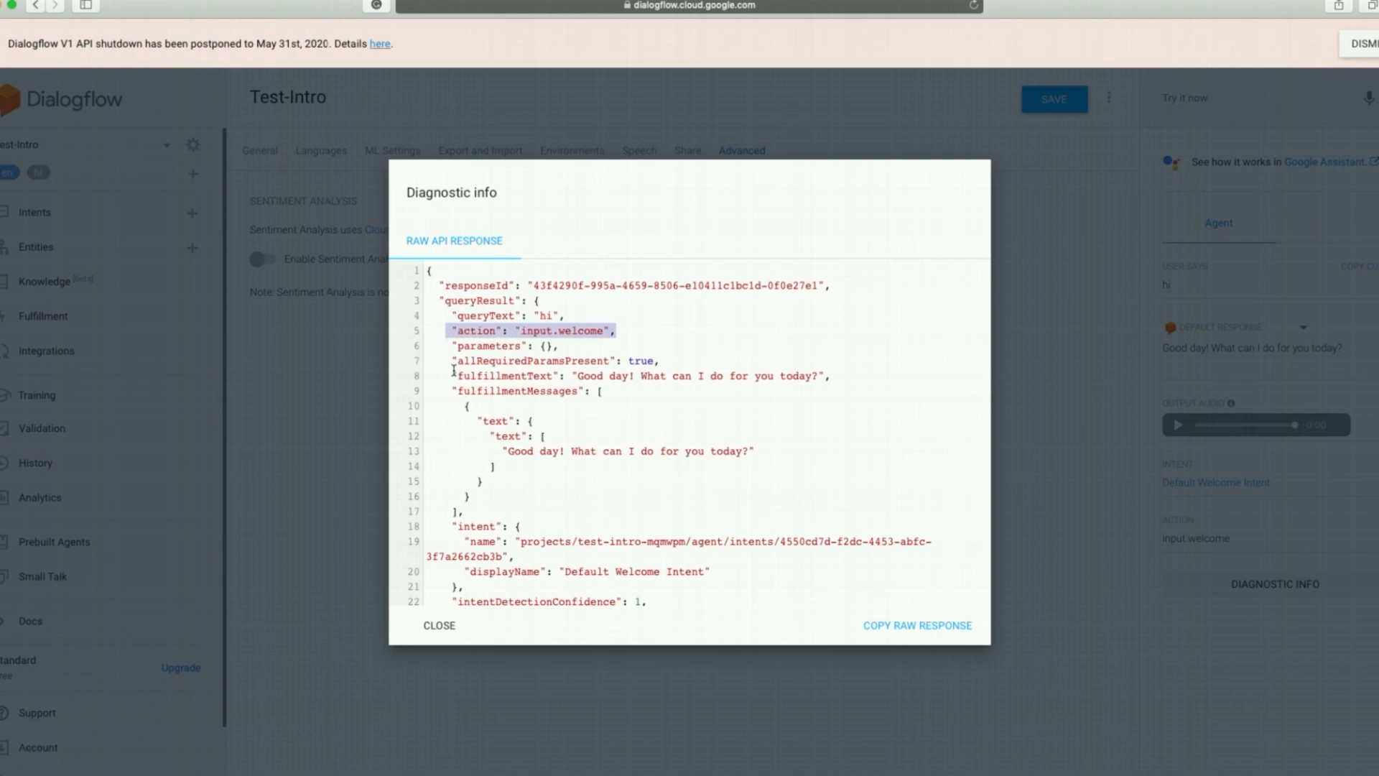